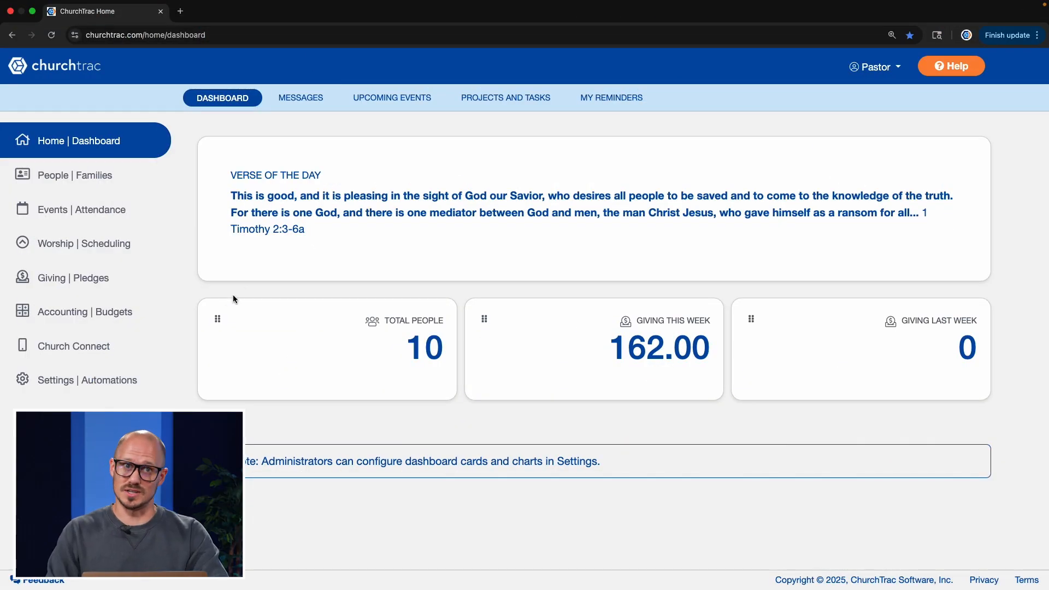
# Step: Open the Church Connect page setup and highlight the keyword portion of the site address
pyautogui.click(123, 347)
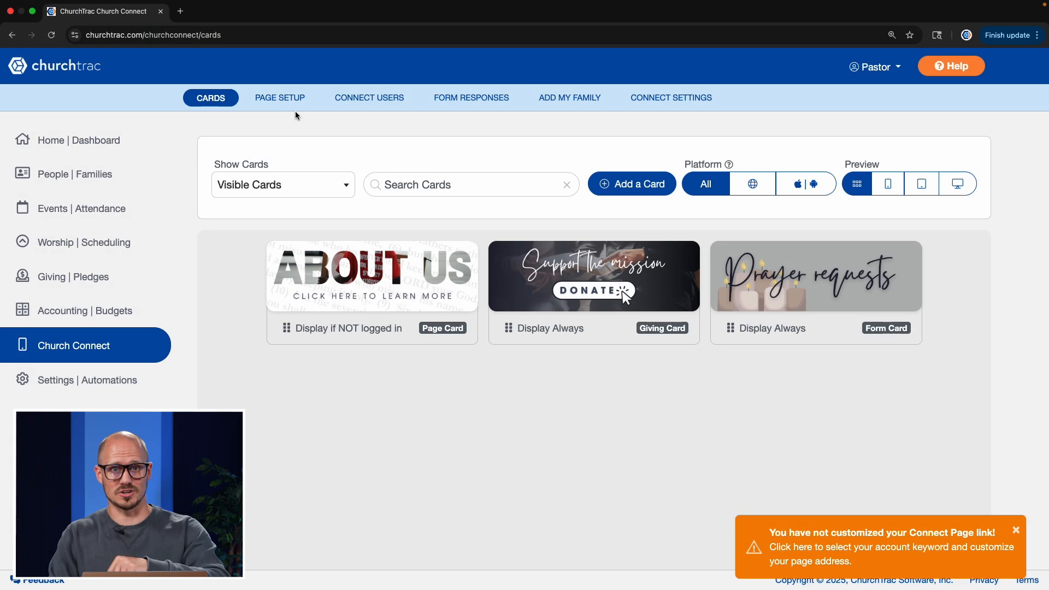
pyautogui.click(287, 103)
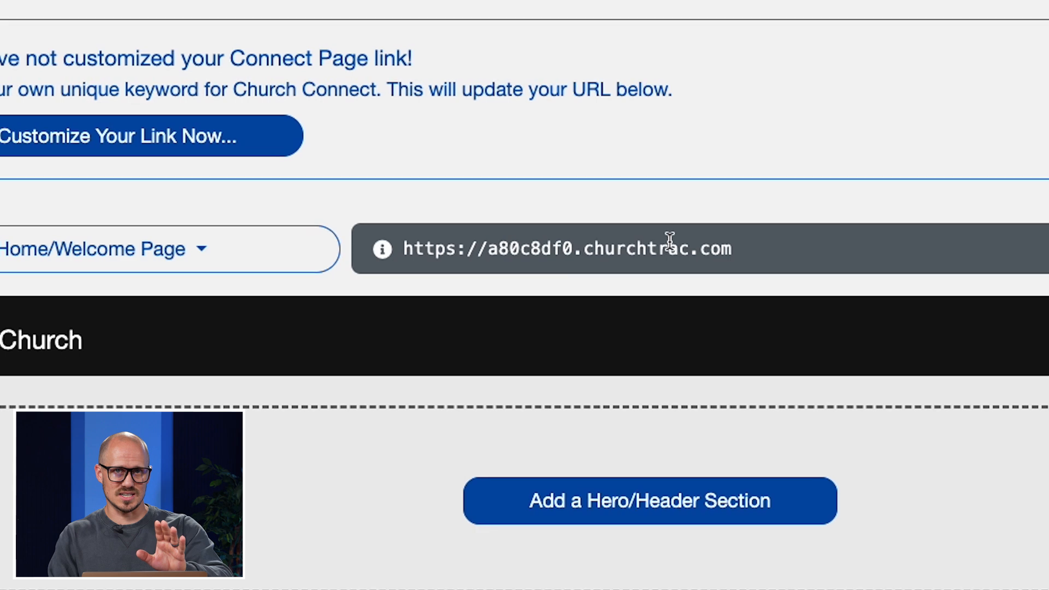
pyautogui.click(862, 288)
pyautogui.moveTo(724, 230); pyautogui.dragTo(347, 235)
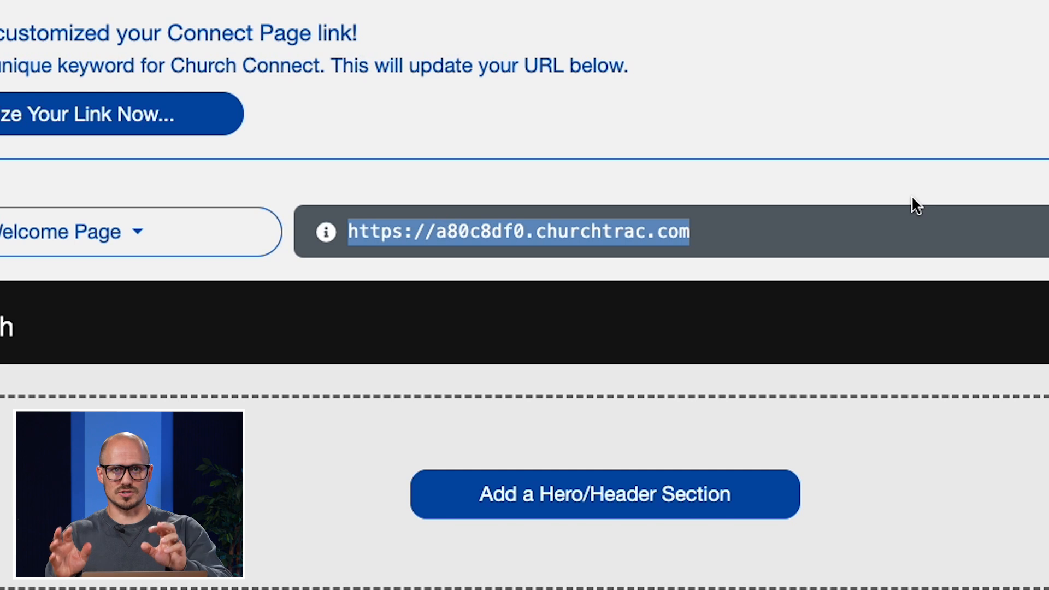
pyautogui.doubleClick(448, 243)
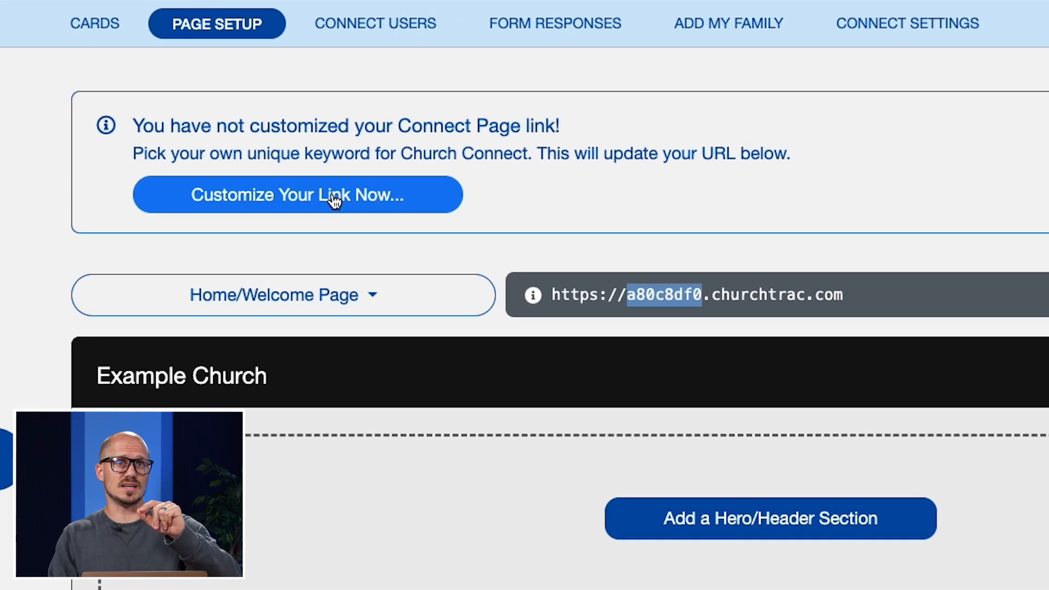
# Step: Start customizing the Connect page link and check the availability of the keyword examplechurch
pyautogui.click(329, 195)
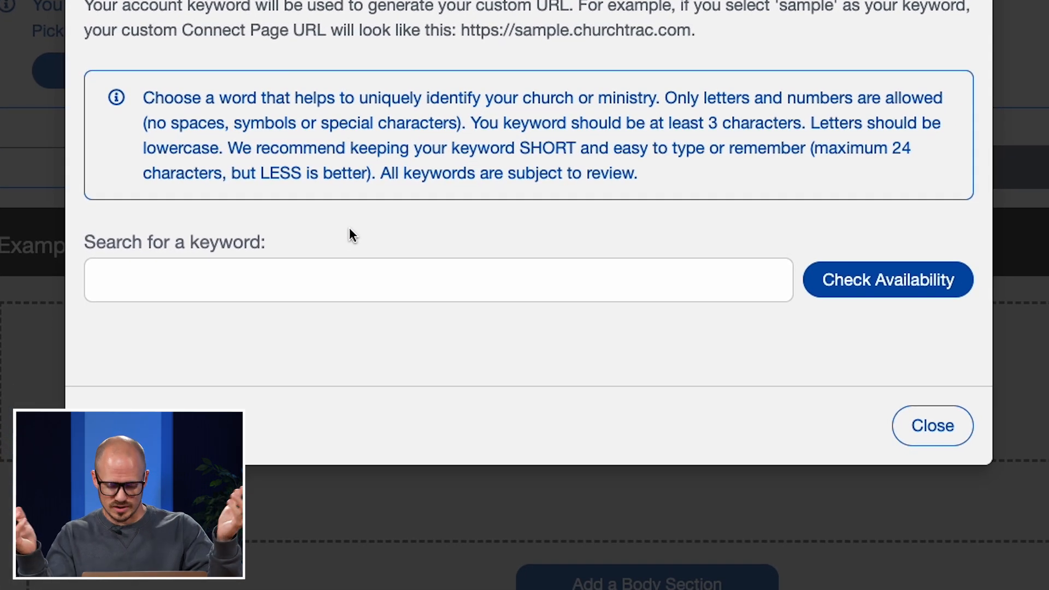
pyautogui.write('examplechurch')
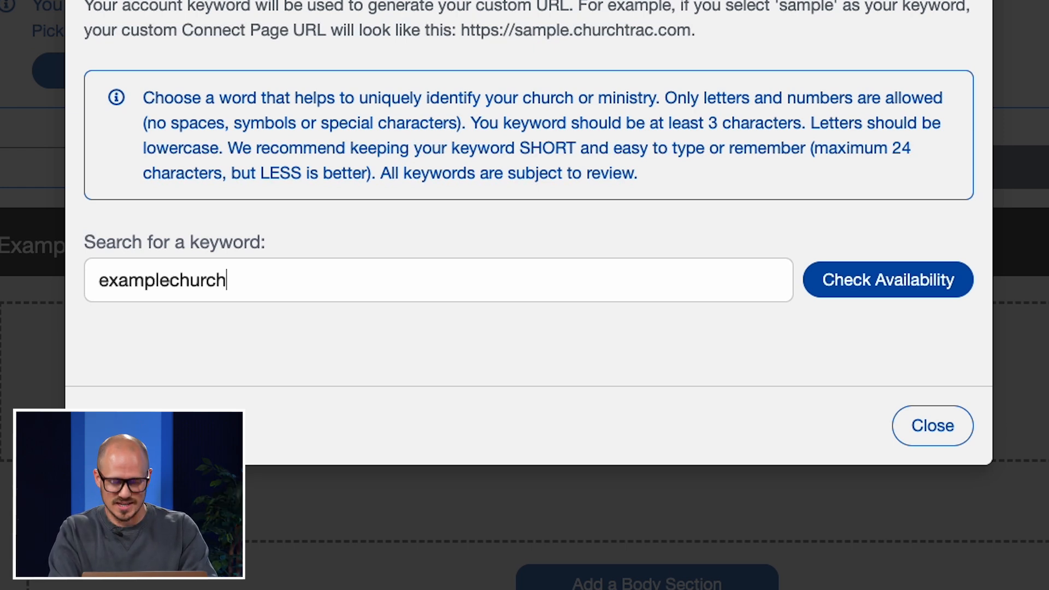
pyautogui.click(847, 291)
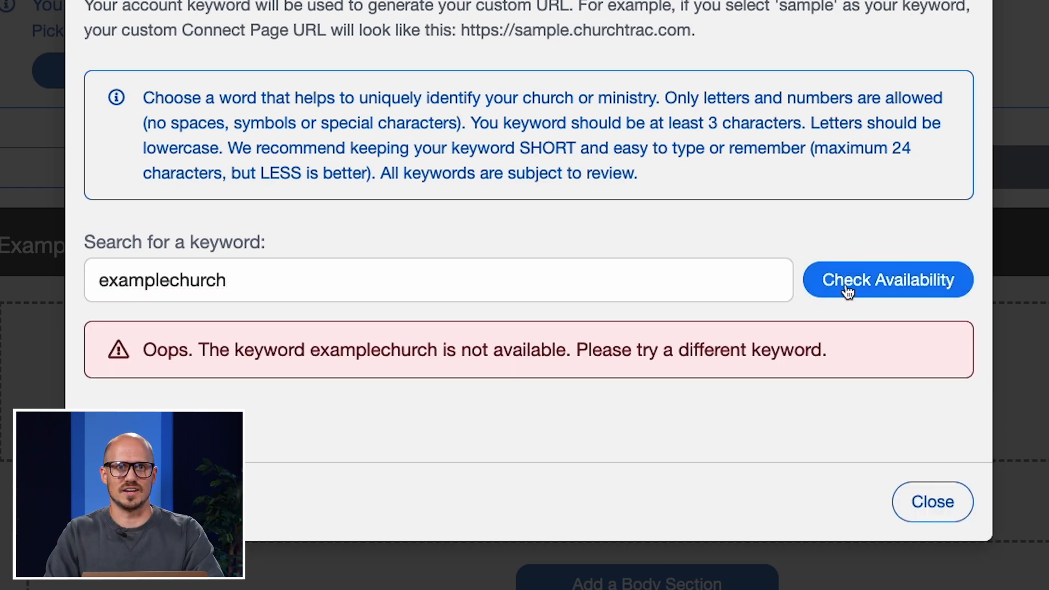
# Step: Change the keyword to examplechurch2, check its availability and choose it as the account keyword
pyautogui.click(335, 285)
pyautogui.write('2')
pyautogui.click(890, 281)
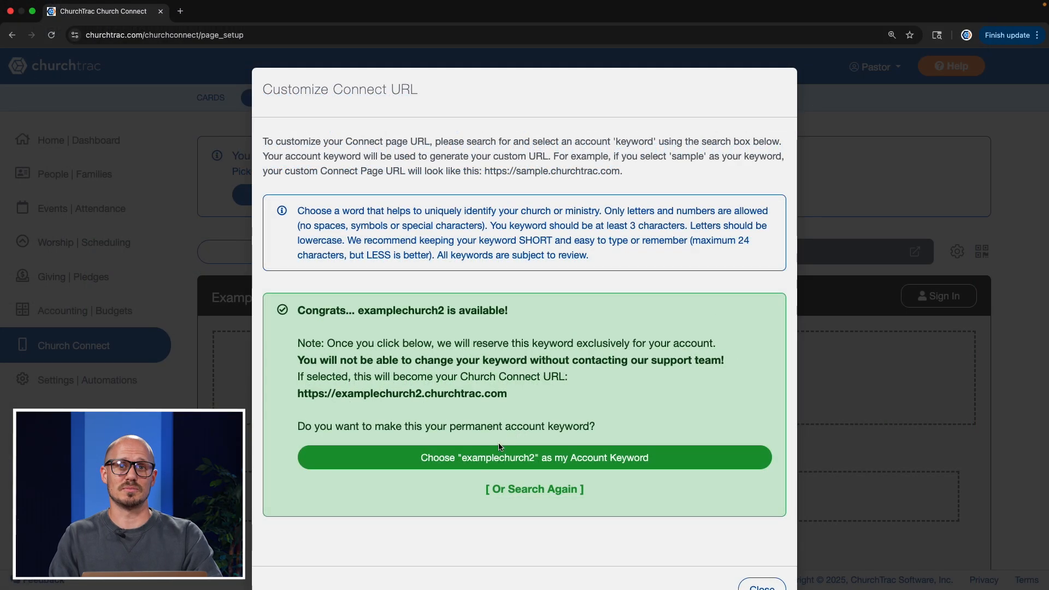
pyautogui.click(477, 465)
pyautogui.click(586, 212)
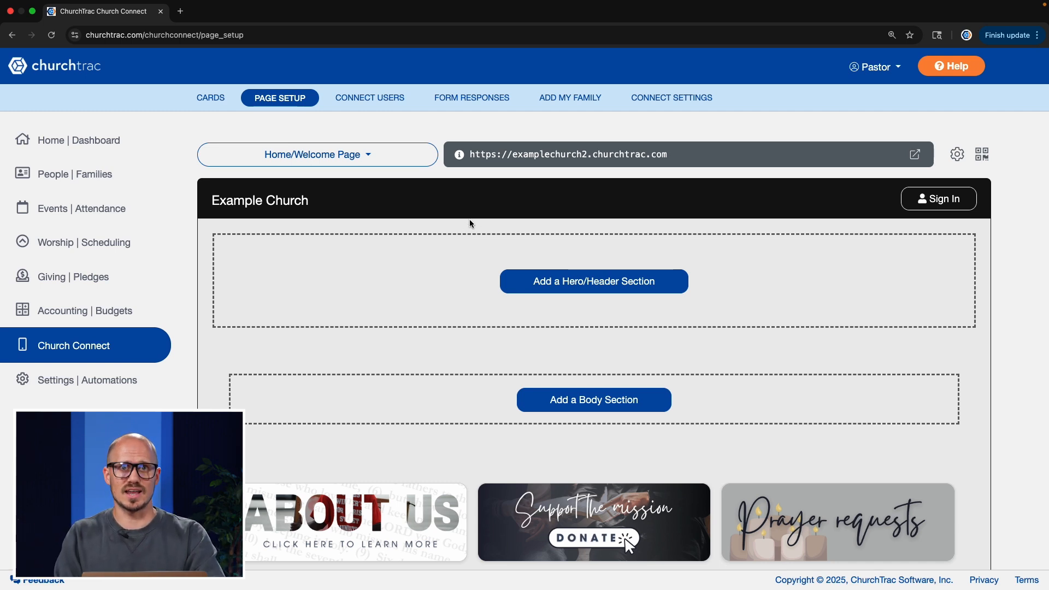
# Step: Set the navbar height to Large and upload the Example church logo image to the navbar
pyautogui.moveTo(486, 214)
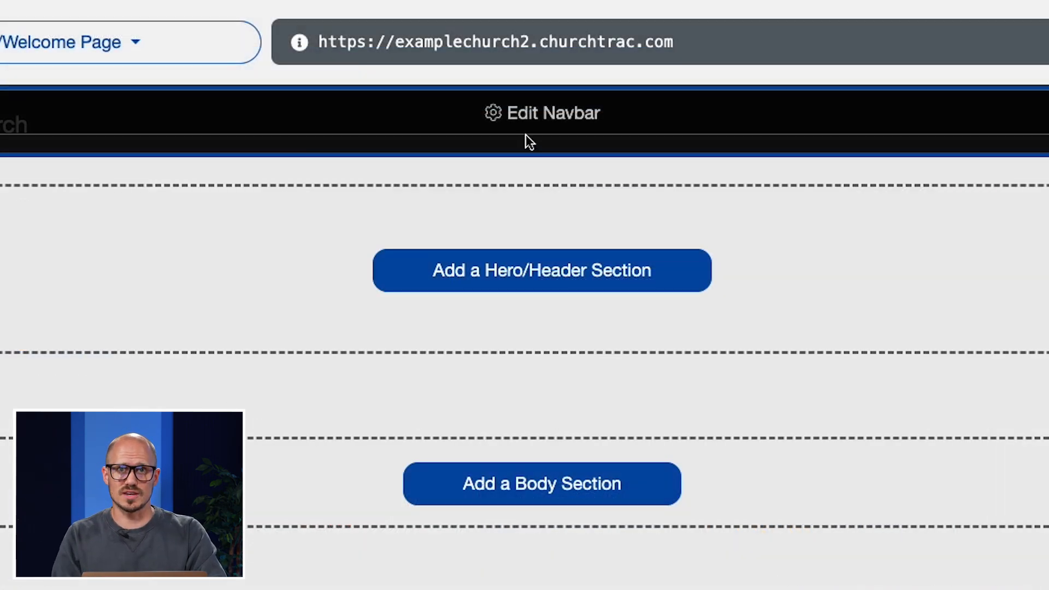
pyautogui.click(528, 113)
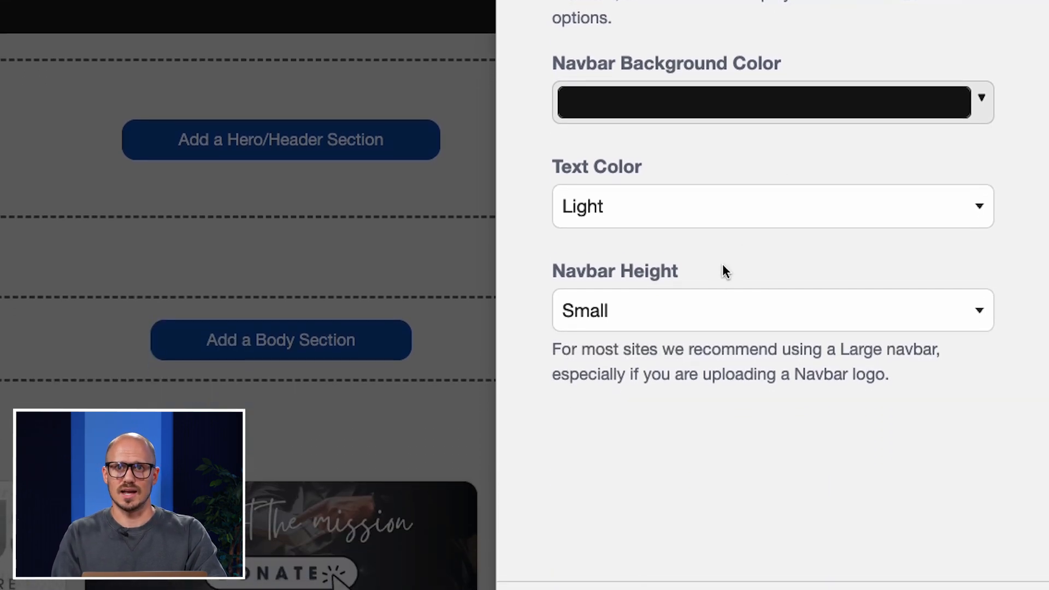
pyautogui.click(650, 323)
pyautogui.click(631, 437)
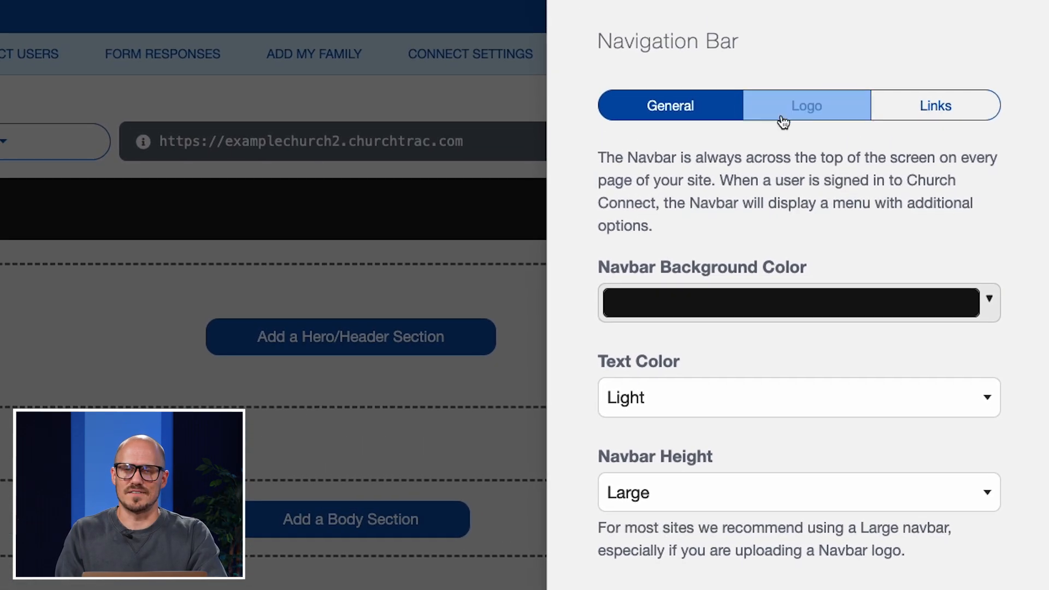
pyautogui.click(784, 119)
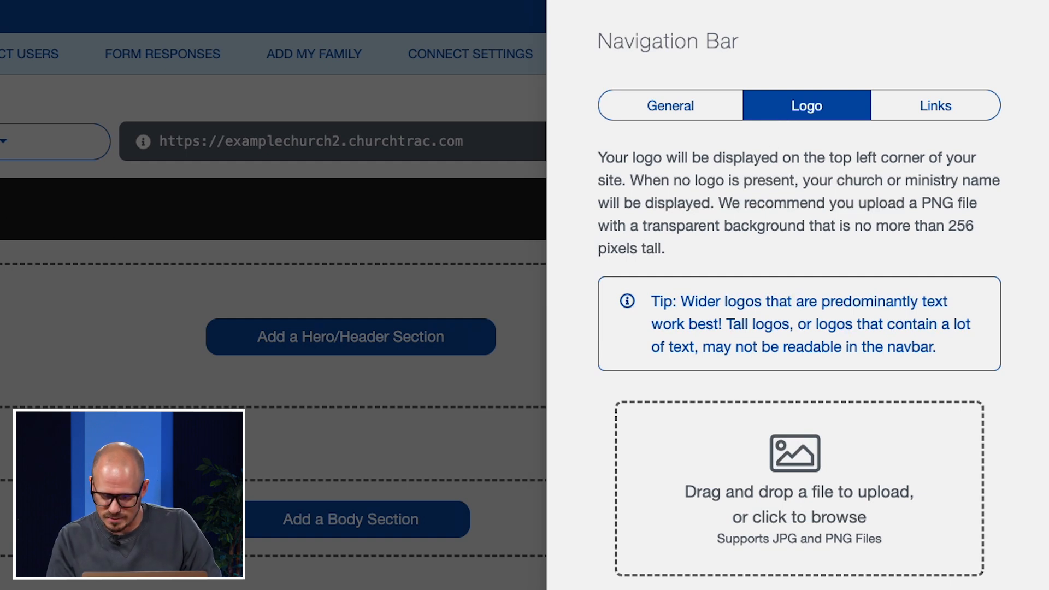
pyautogui.moveTo(164, 284); pyautogui.dragTo(790, 470)
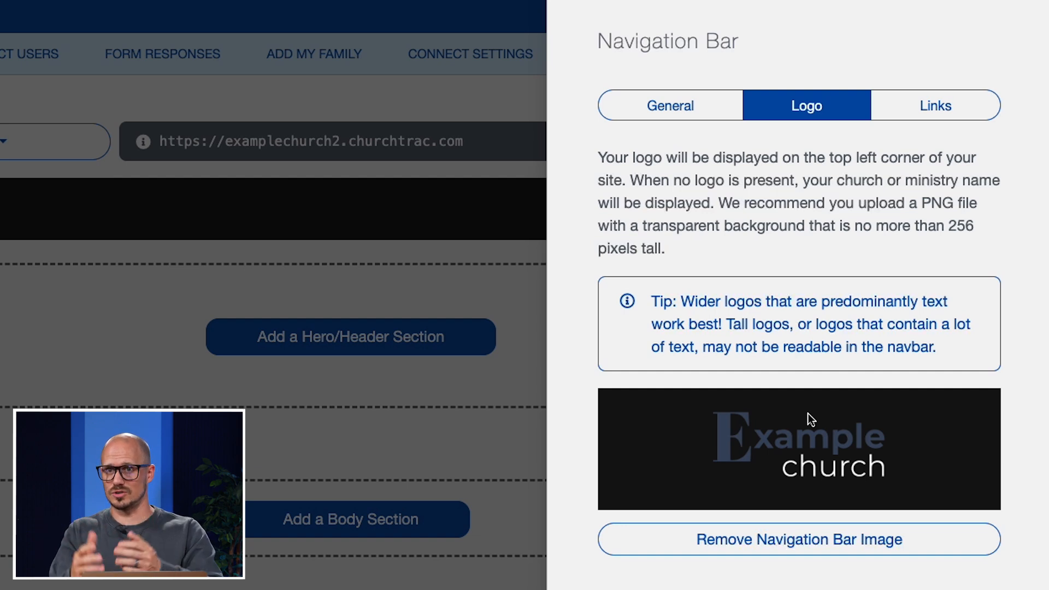
# Step: Add a navbar link with the text About Us pointing to the About Us page card, and finish editing the navbar
pyautogui.click(923, 107)
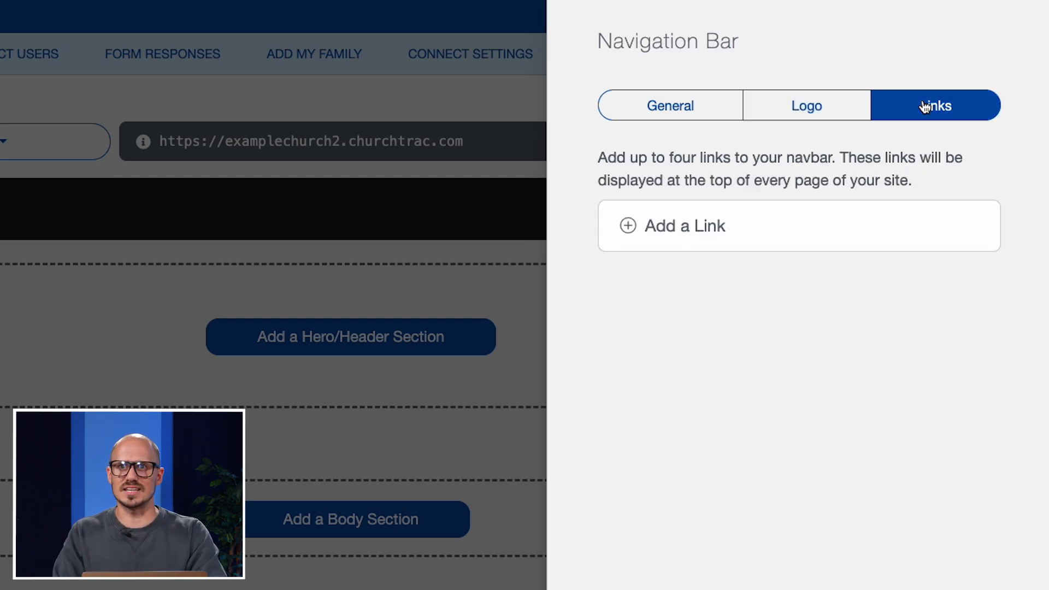
pyautogui.click(666, 239)
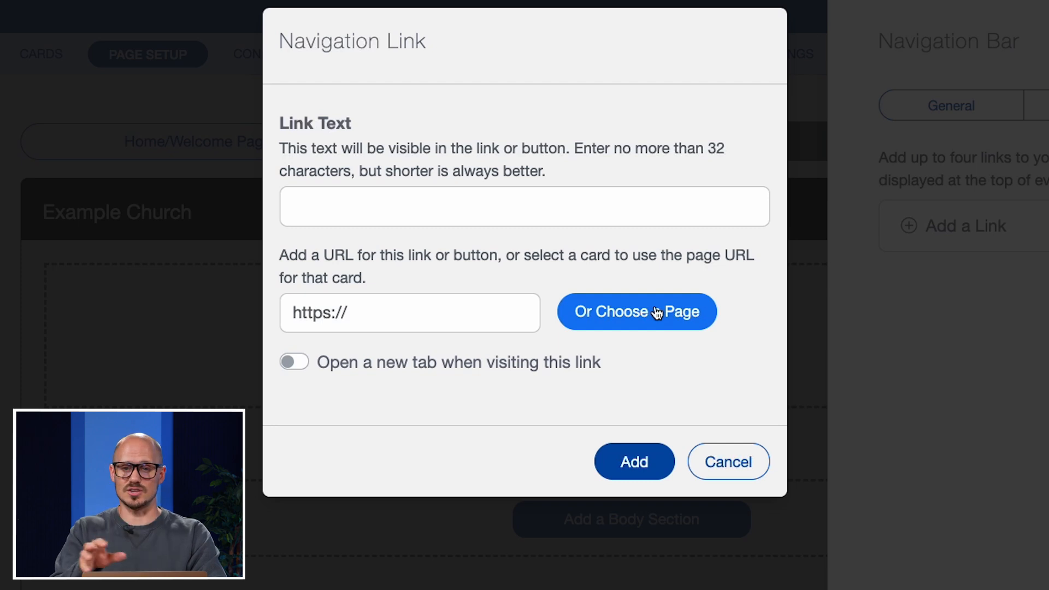
pyautogui.click(657, 312)
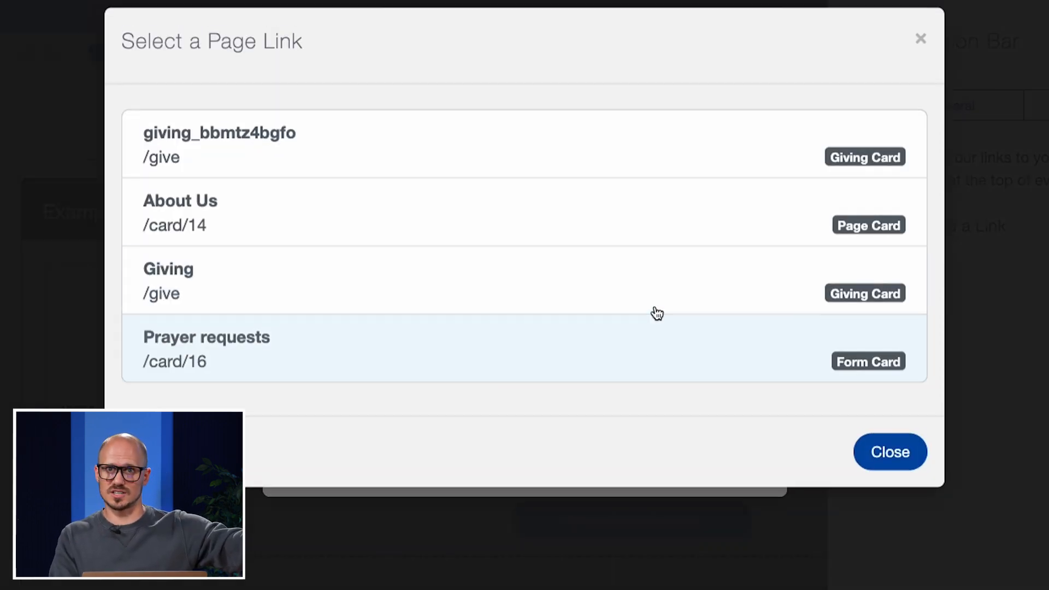
pyautogui.click(282, 215)
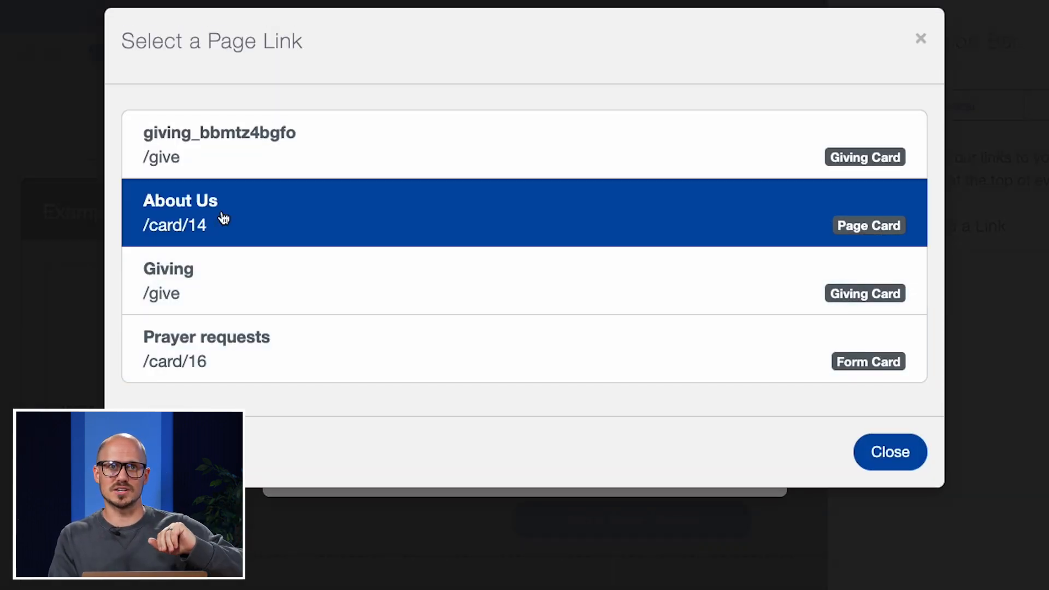
pyautogui.click(890, 448)
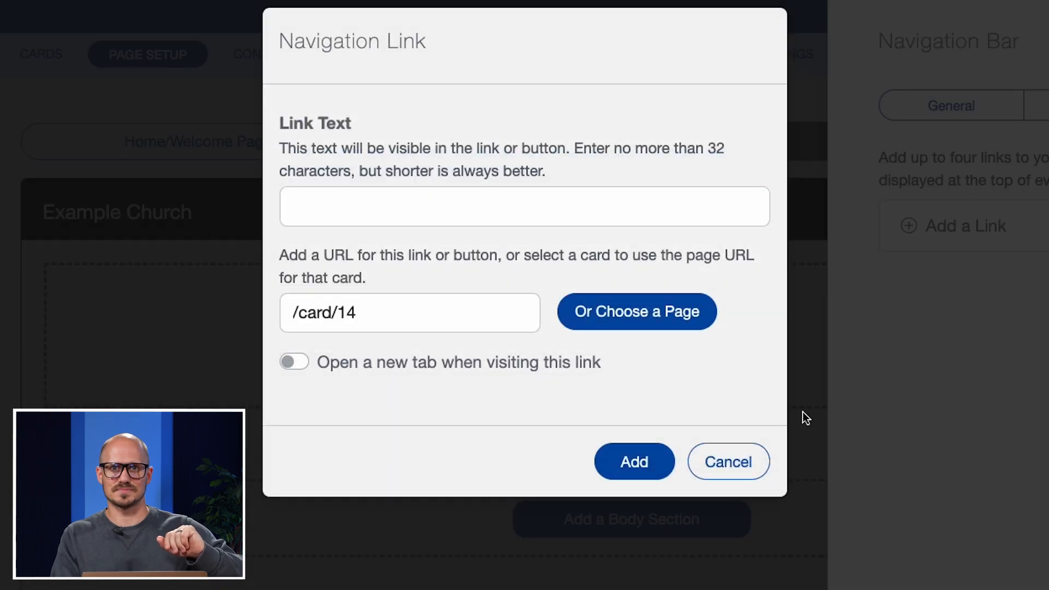
pyautogui.click(629, 458)
pyautogui.click(443, 275)
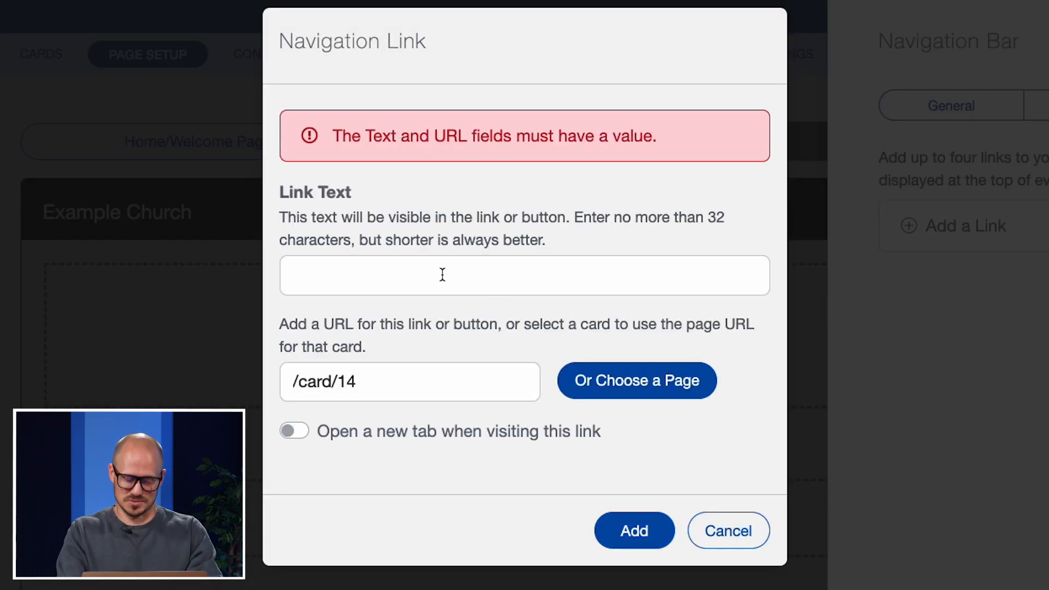
pyautogui.write('About Us')
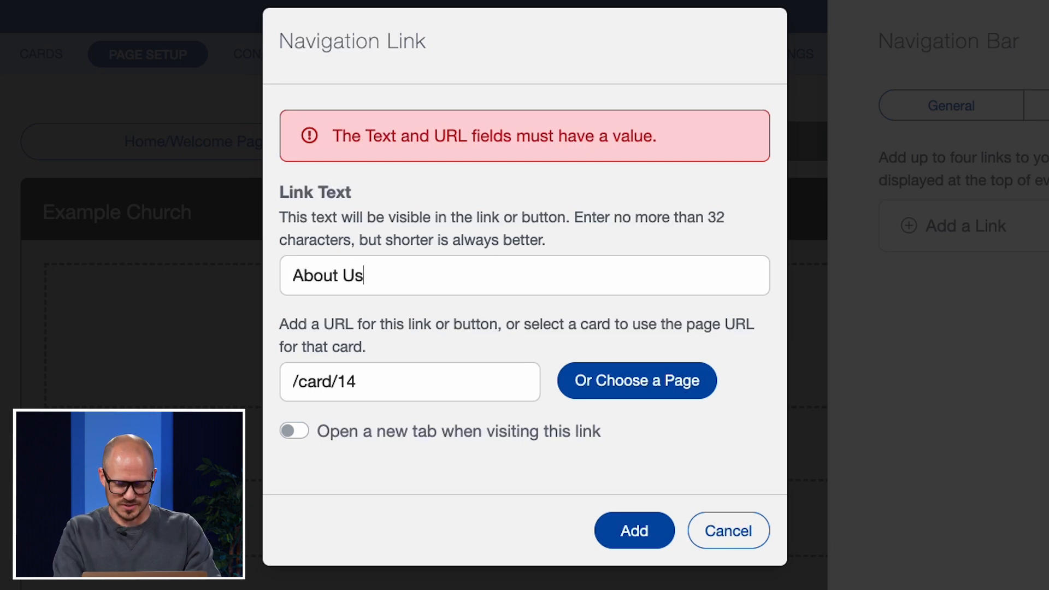
pyautogui.click(641, 536)
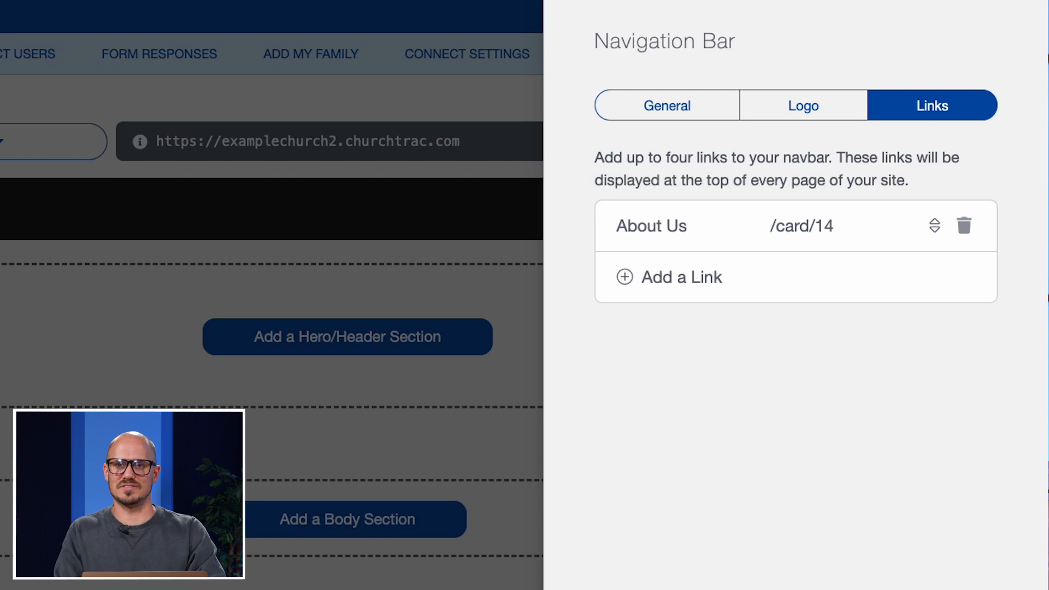
pyautogui.click(417, 456)
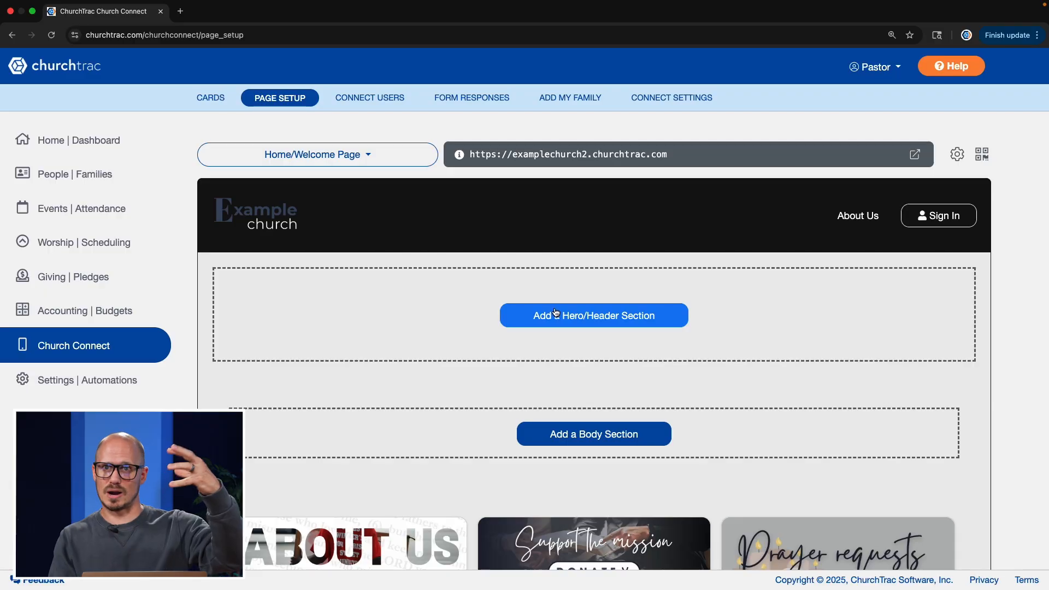
# Step: Add a hero/header section to the home page and upload the photo of raised hands as its background image, keeping the overlay opacity at minimum
pyautogui.click(555, 313)
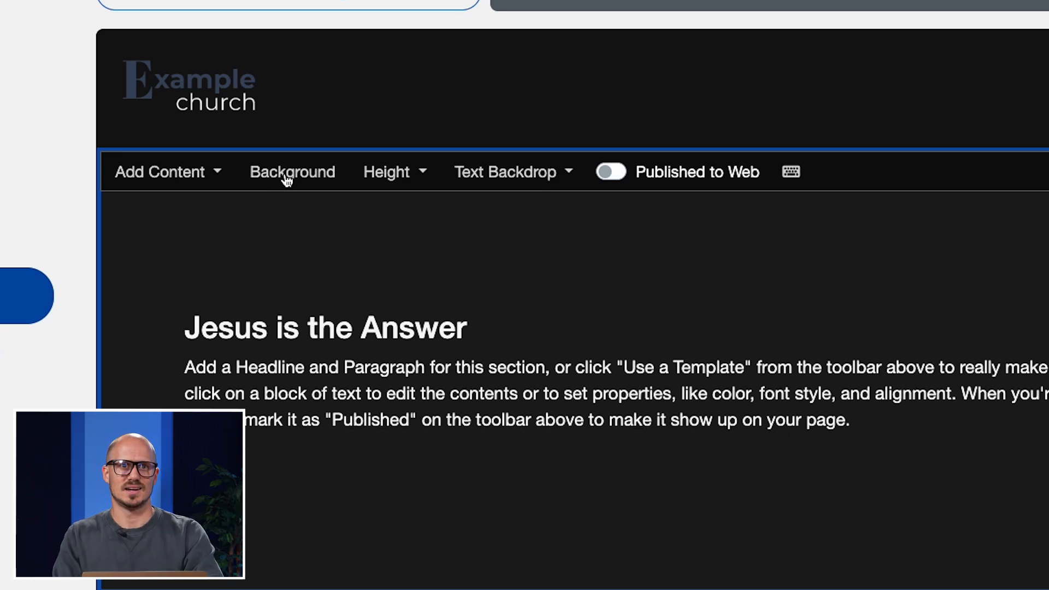
pyautogui.click(287, 174)
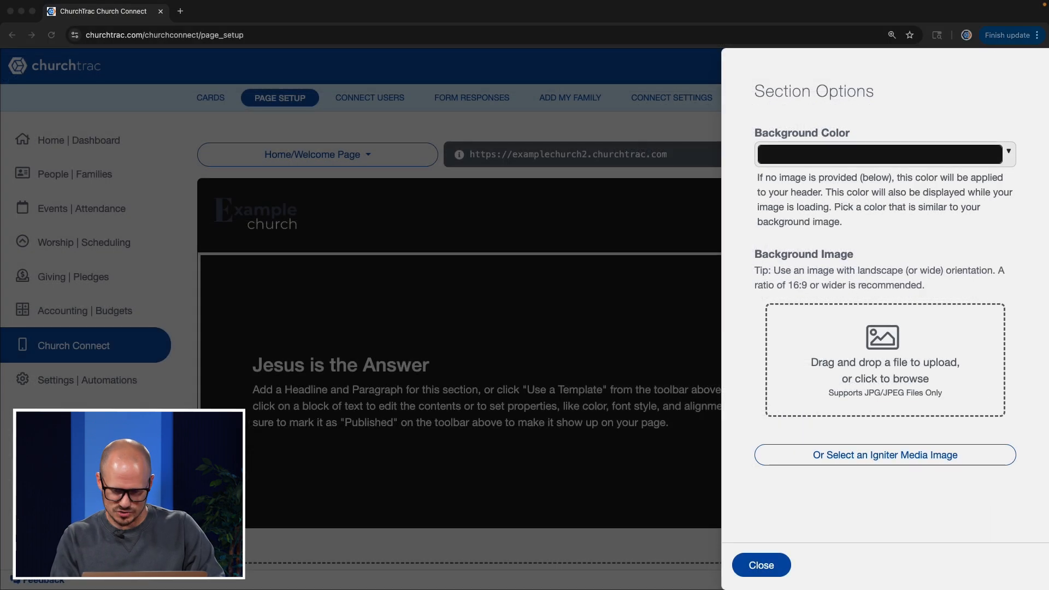
pyautogui.moveTo(0, 229); pyautogui.dragTo(897, 338)
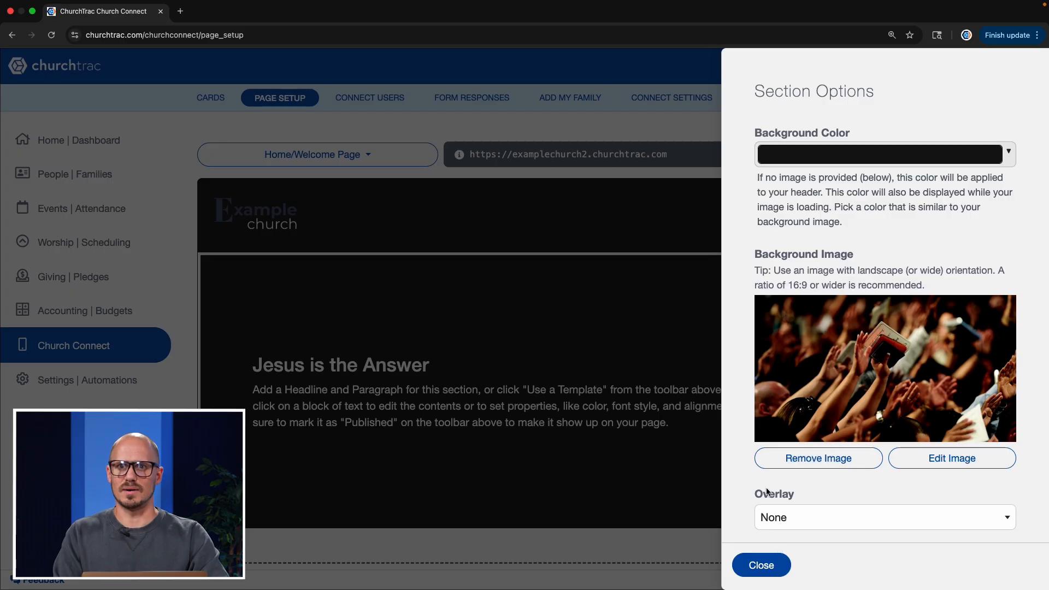
pyautogui.scroll(-3, 766, 489)
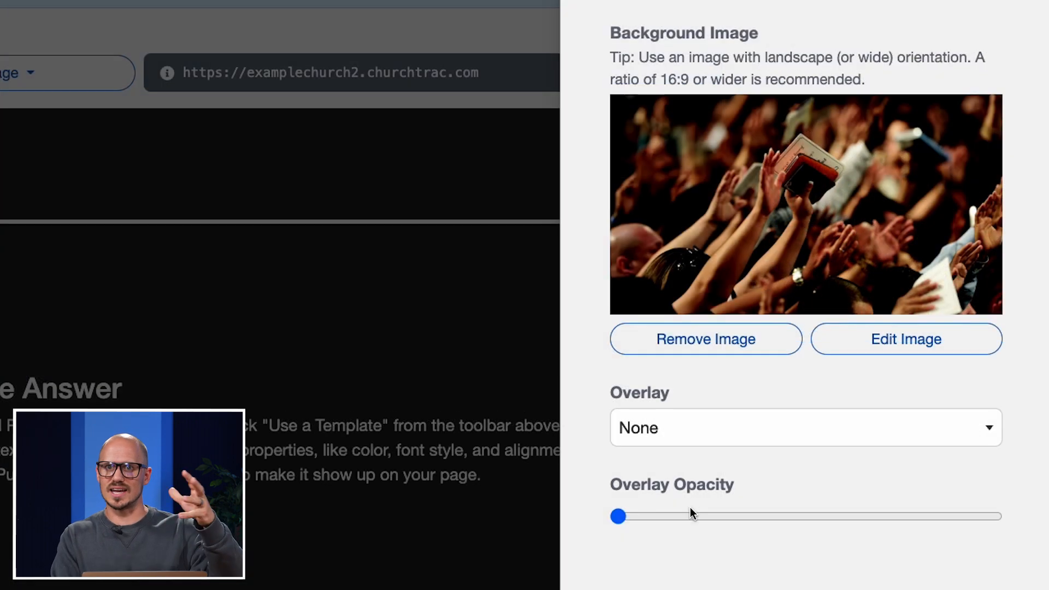
pyautogui.click(705, 516)
pyautogui.moveTo(713, 516); pyautogui.dragTo(619, 517)
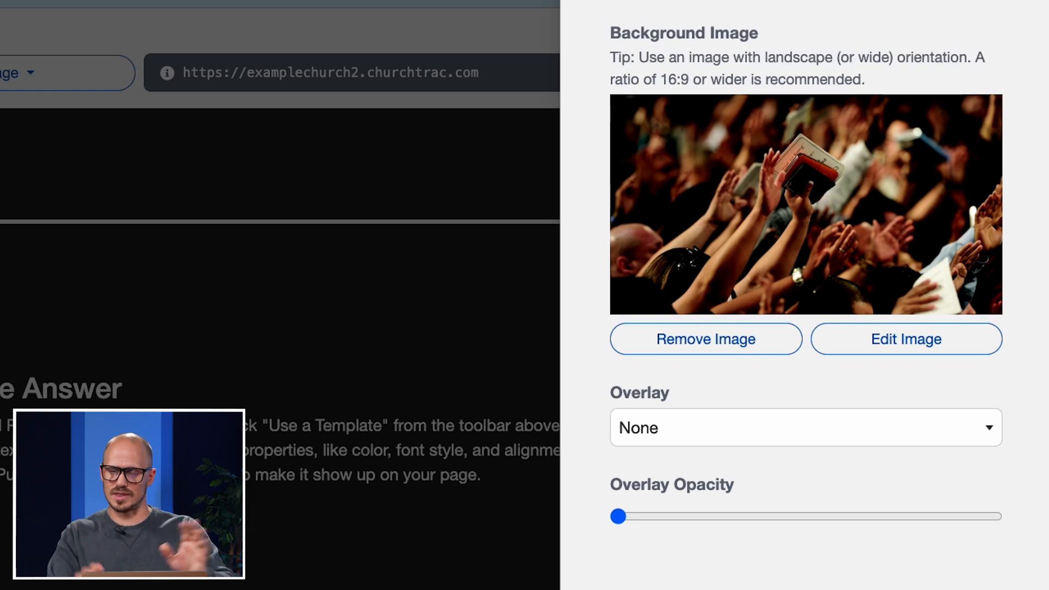
pyautogui.click(776, 565)
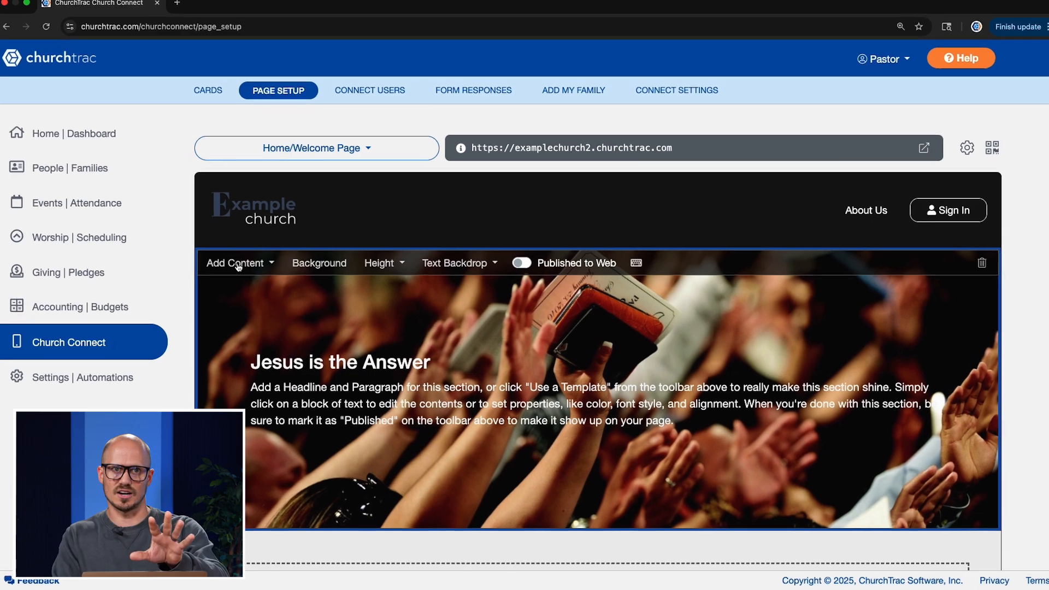
# Step: Replace the hero section's content with the "We seek to grow fully devoted, Spirit-empowered Christ followers" template that has its Connect with Us button at right
pyautogui.click(240, 267)
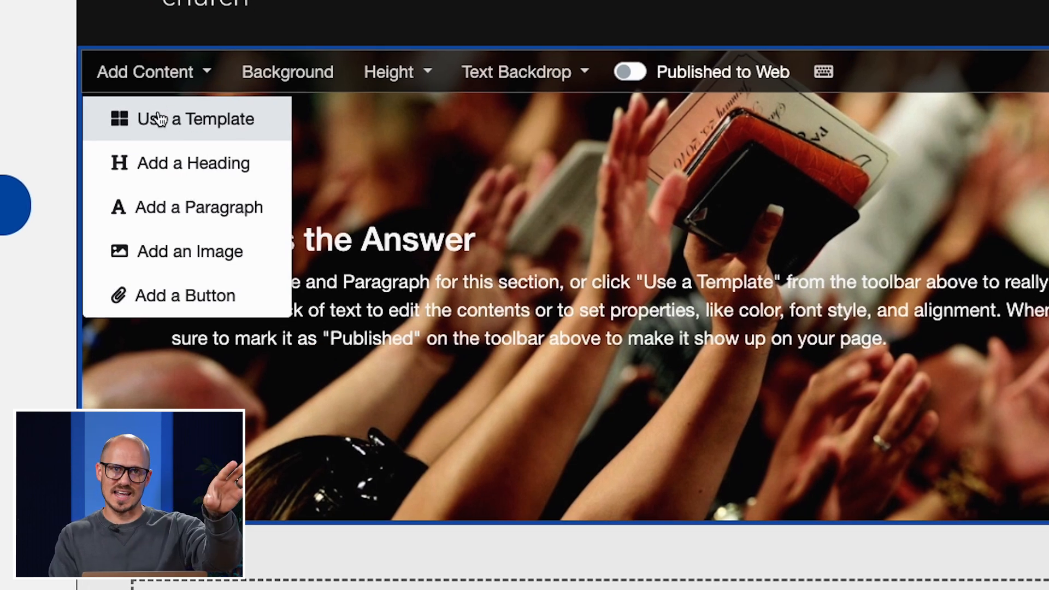
pyautogui.click(158, 119)
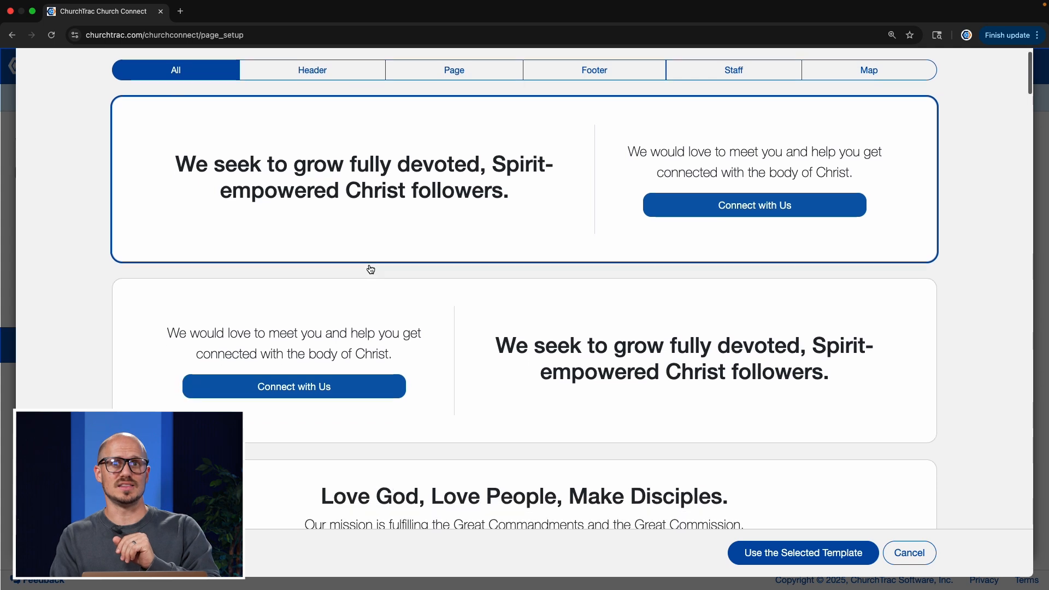
pyautogui.scroll(-3, 370, 269)
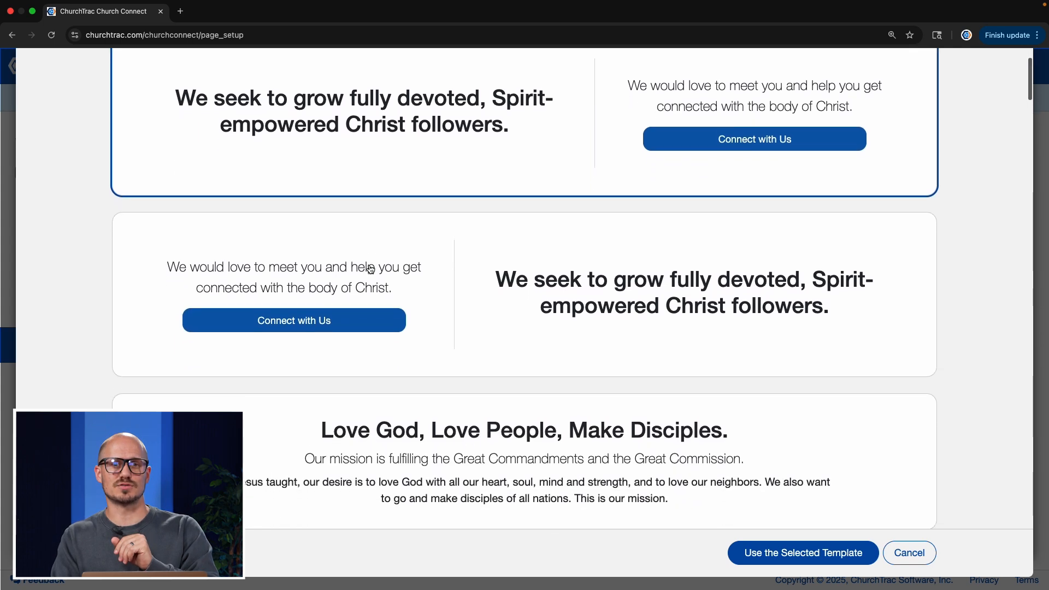
pyautogui.scroll(3, 370, 264)
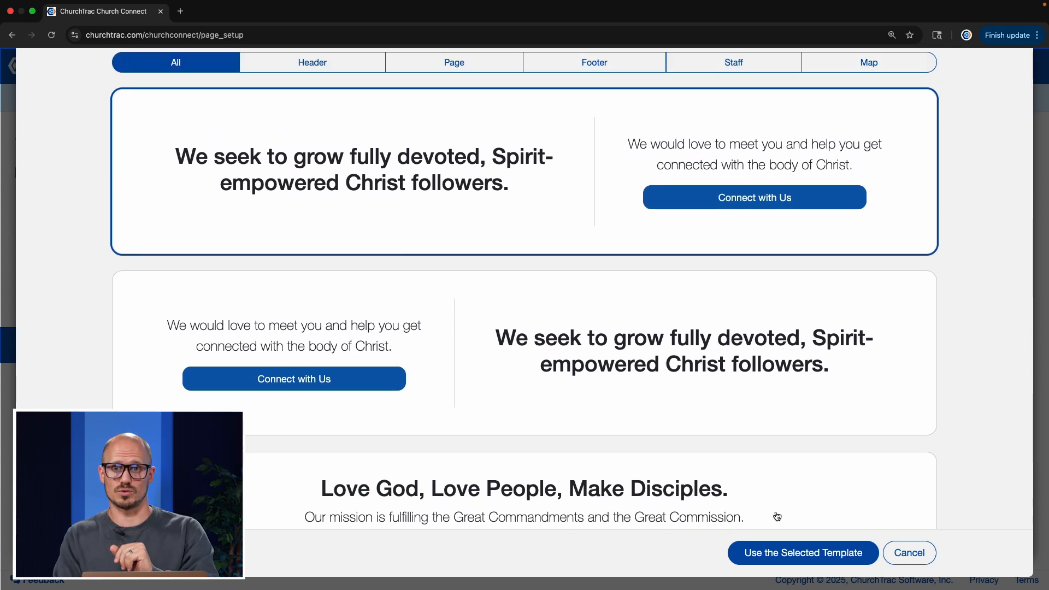
pyautogui.click(784, 554)
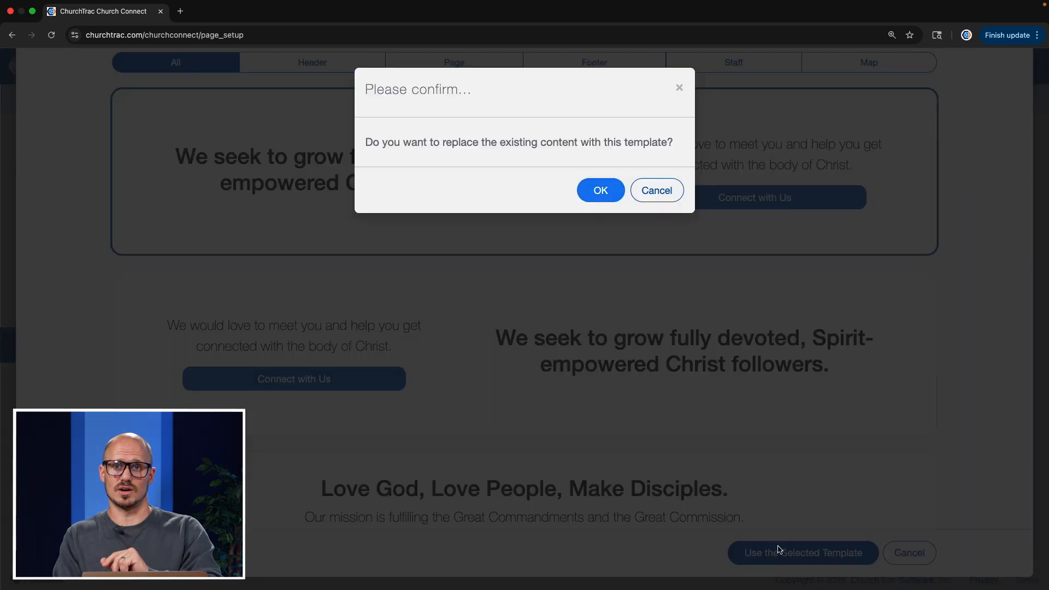
pyautogui.click(593, 199)
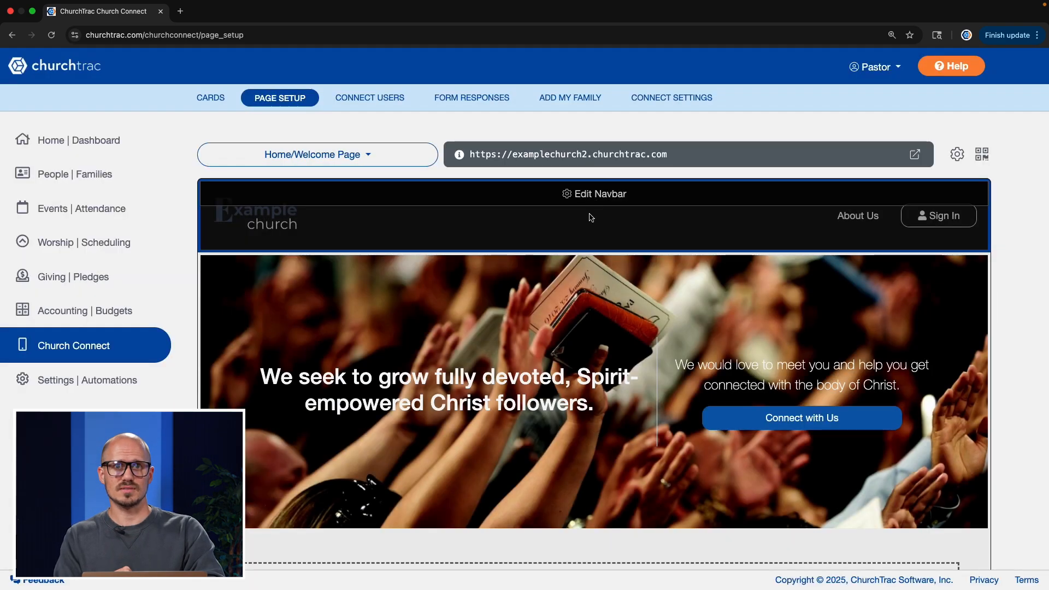
# Step: Set the hero section's text backdrop to Translucent Dark, leaving its heading text as it is
pyautogui.click(432, 382)
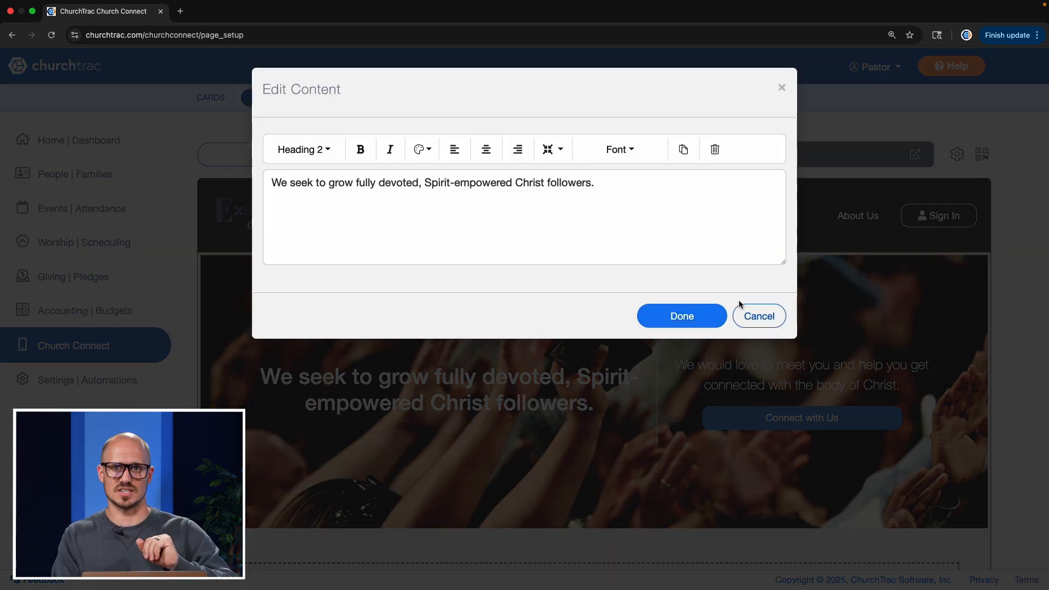
pyautogui.click(762, 314)
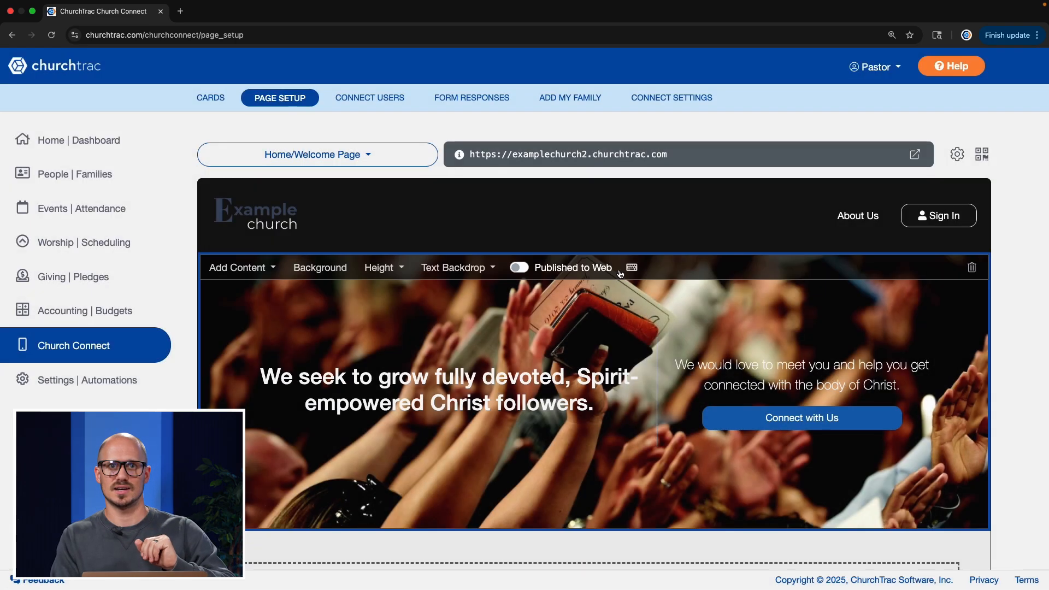
pyautogui.click(453, 271)
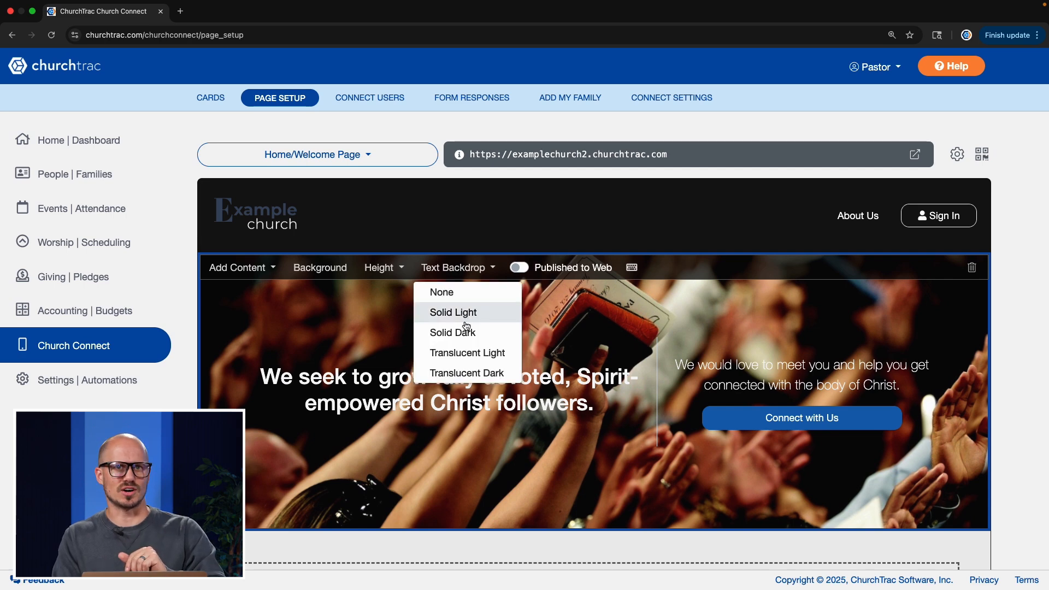
pyautogui.click(466, 373)
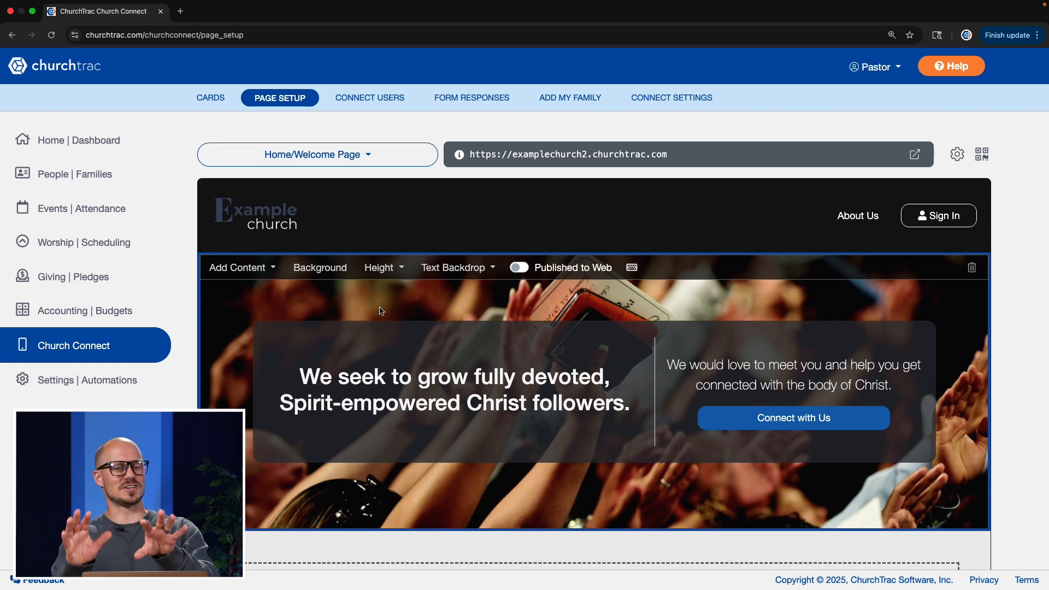
# Step: Add a body section below the hero and replace its content with the "Welcome to Our Church" template that has a Learn More button
pyautogui.scroll(-5, 381, 311)
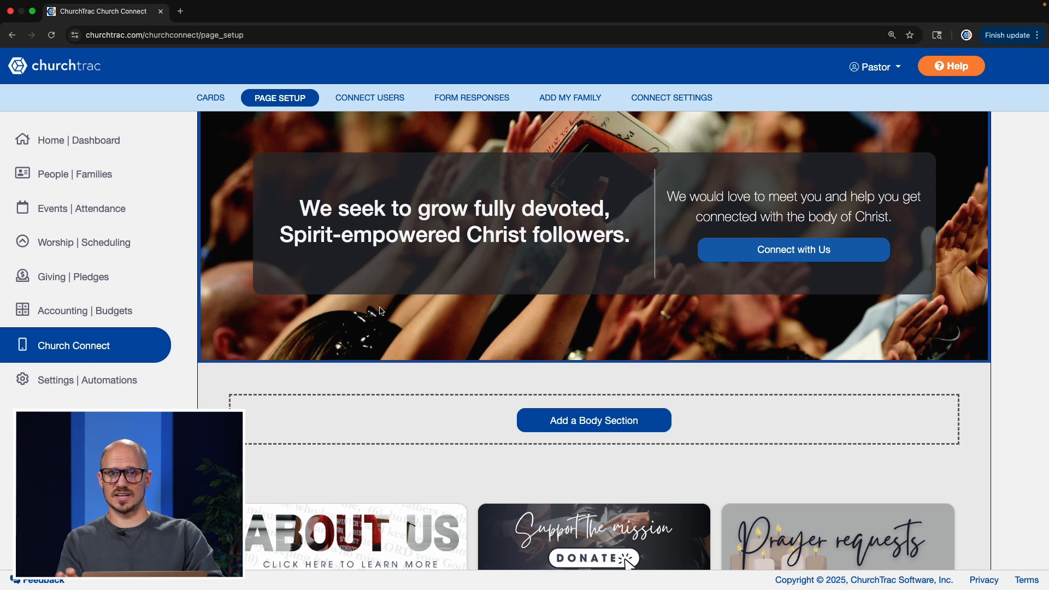
pyautogui.scroll(-2, 381, 310)
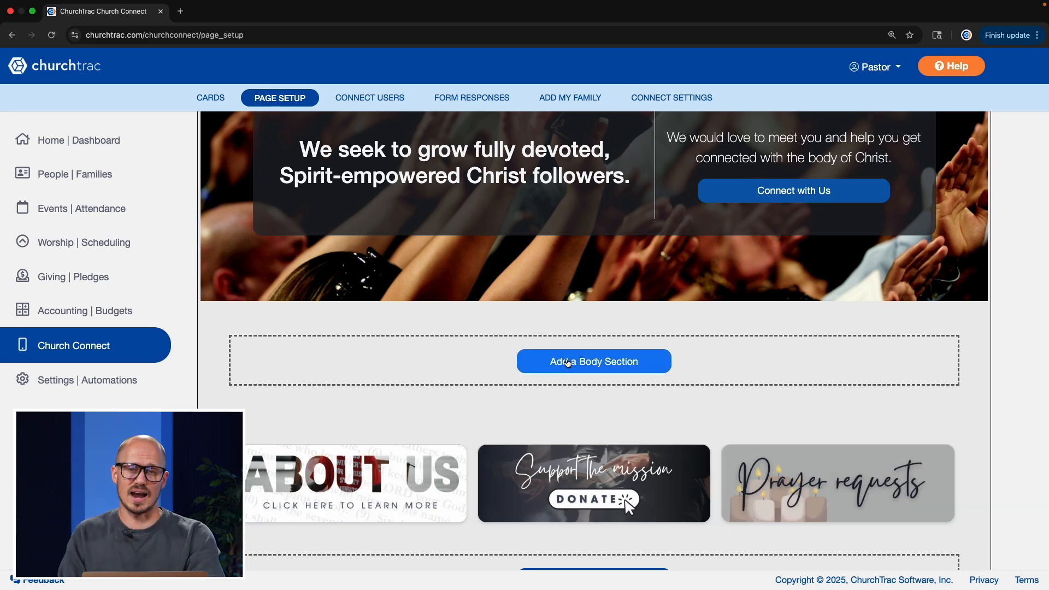
pyautogui.click(568, 363)
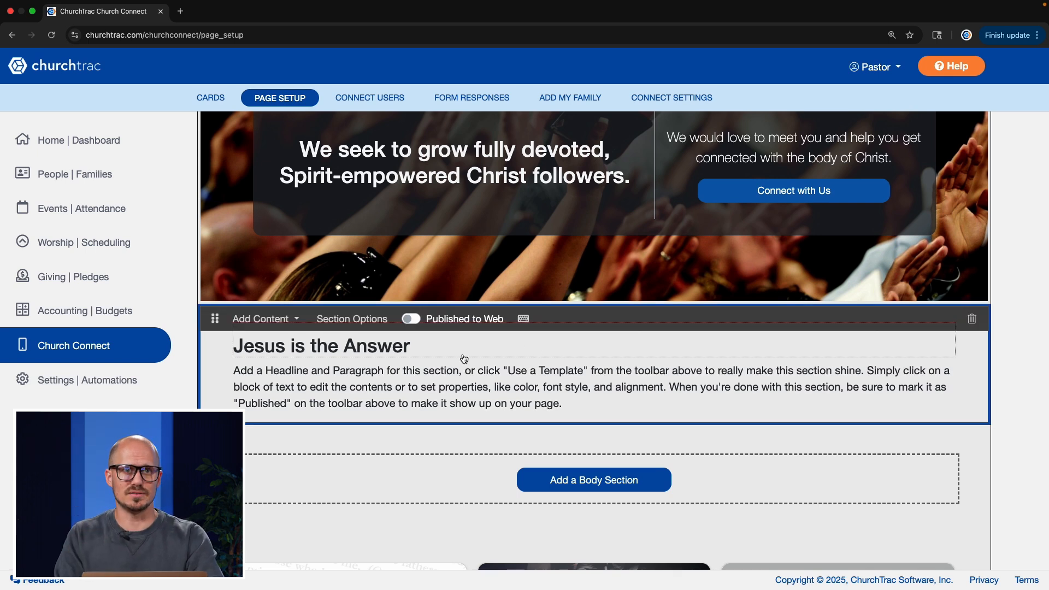
pyautogui.click(277, 321)
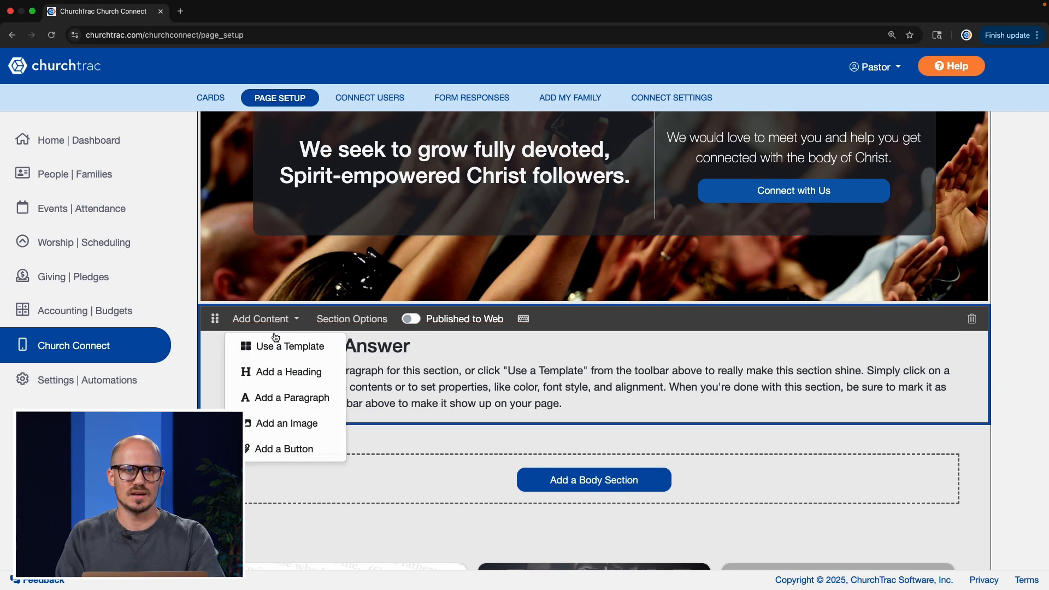
pyautogui.click(291, 347)
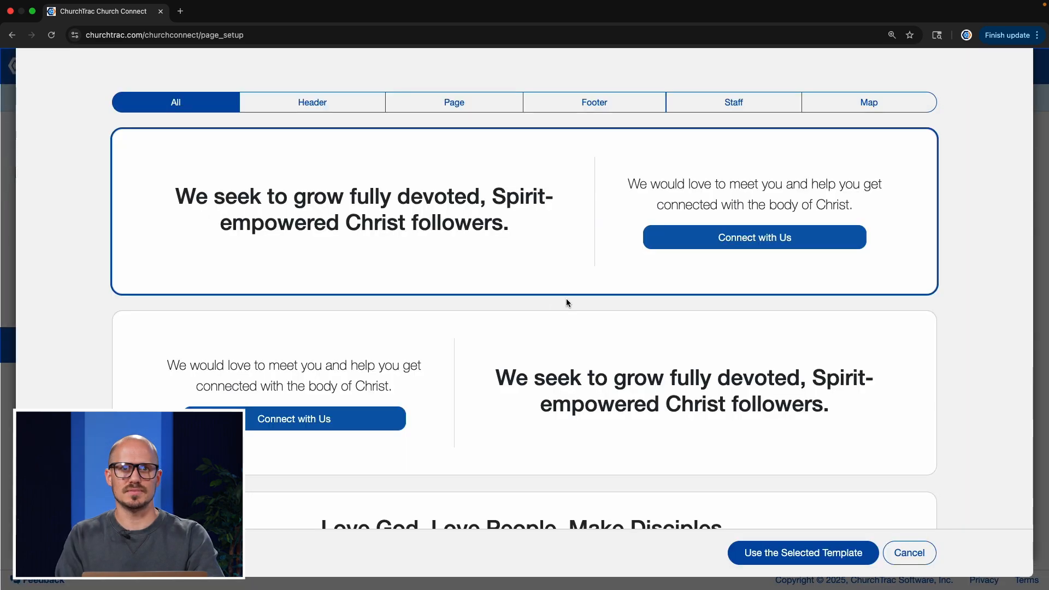
pyautogui.scroll(-4, 567, 301)
pyautogui.scroll(-3, 566, 303)
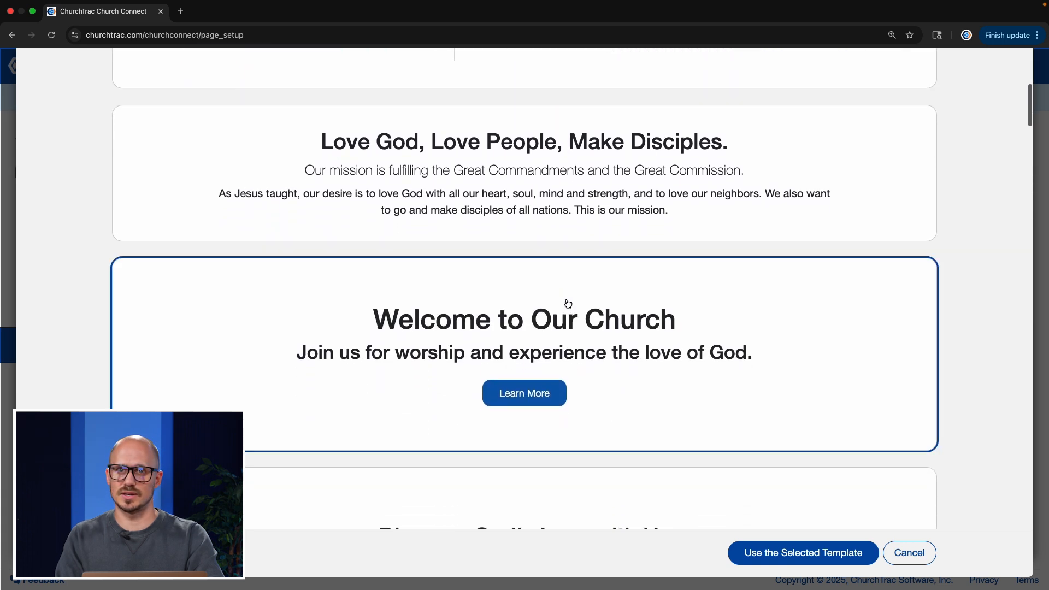
pyautogui.click(784, 554)
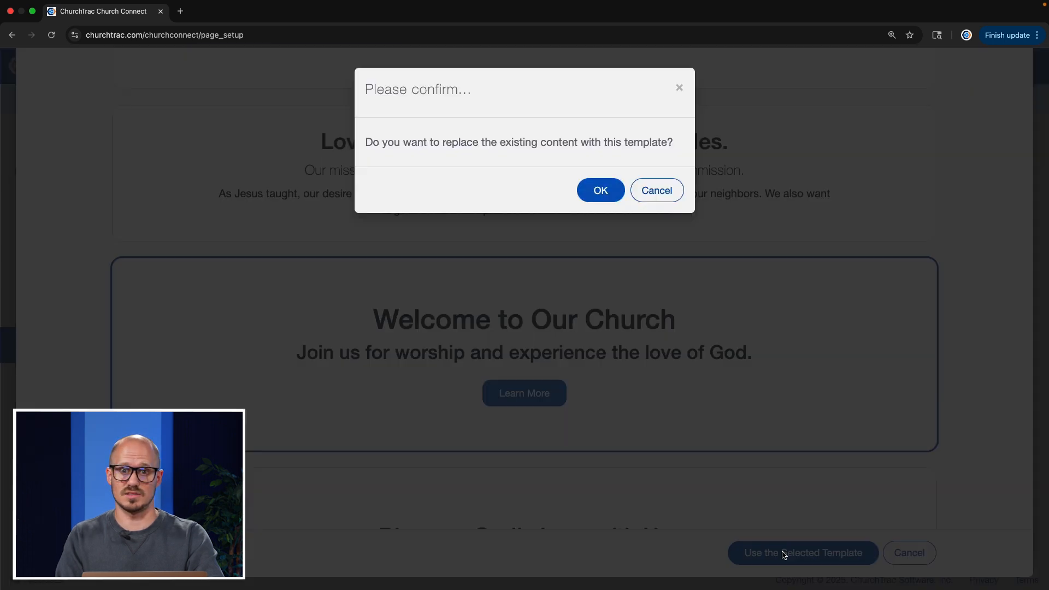
pyautogui.click(601, 192)
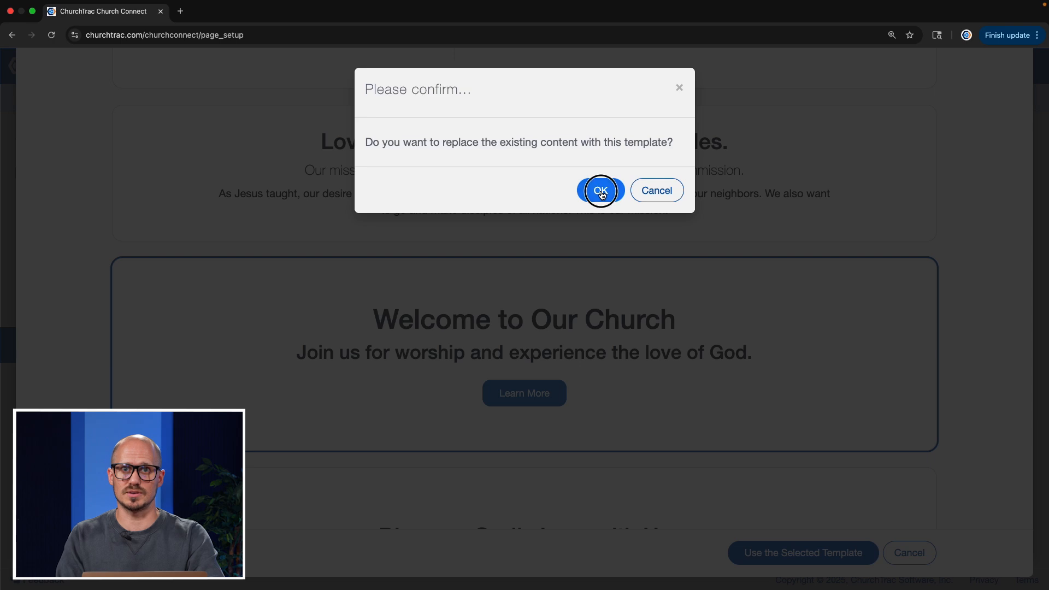
# Step: Check the Learn More button's link settings without changing them, and publish the "Welcome to Our Church" body section to the web
pyautogui.scroll(-1, 408, 328)
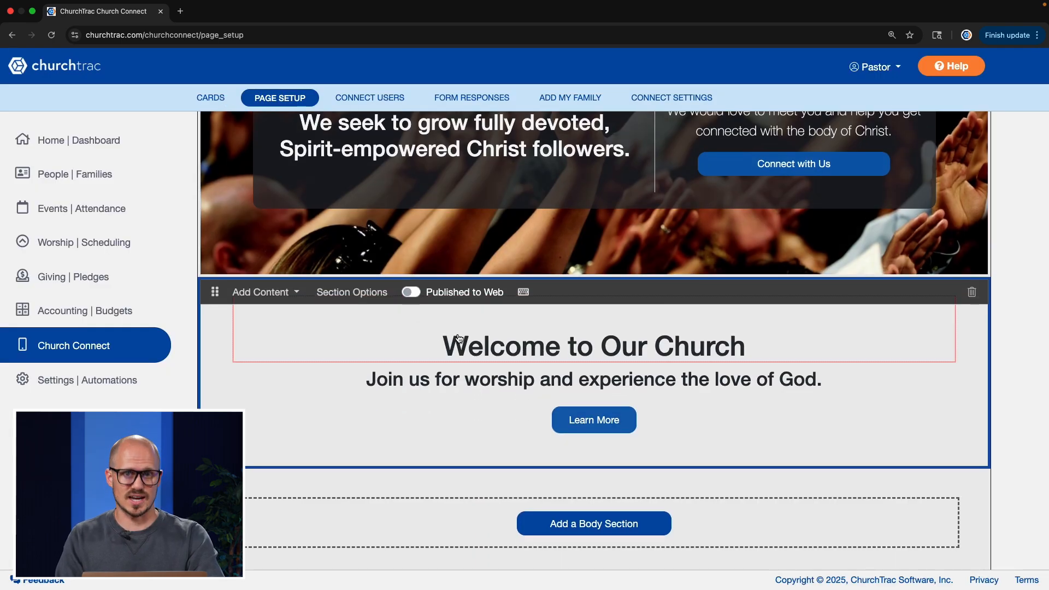
pyautogui.click(563, 420)
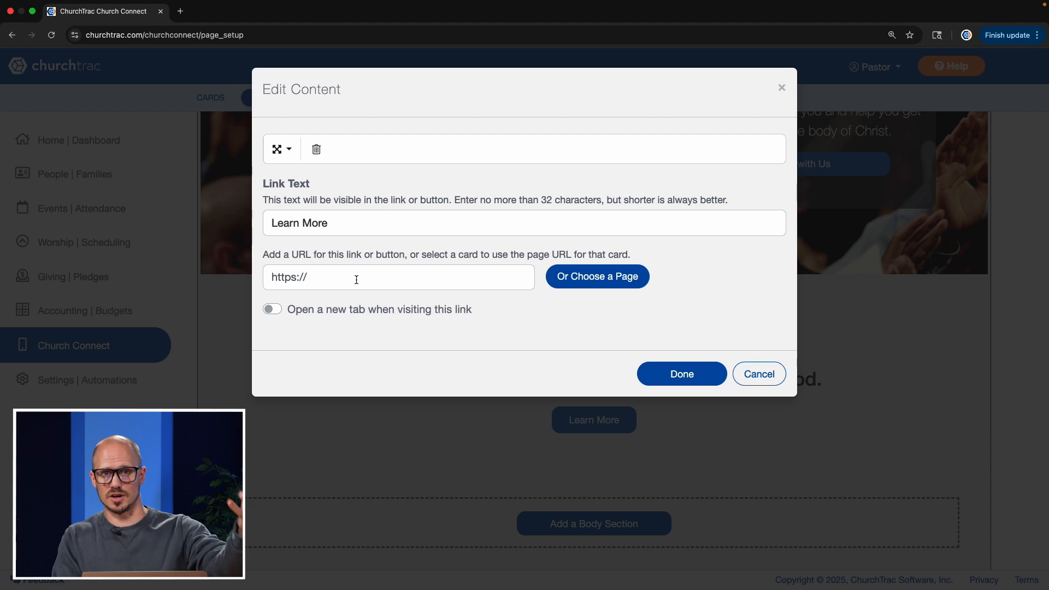
pyautogui.click(756, 375)
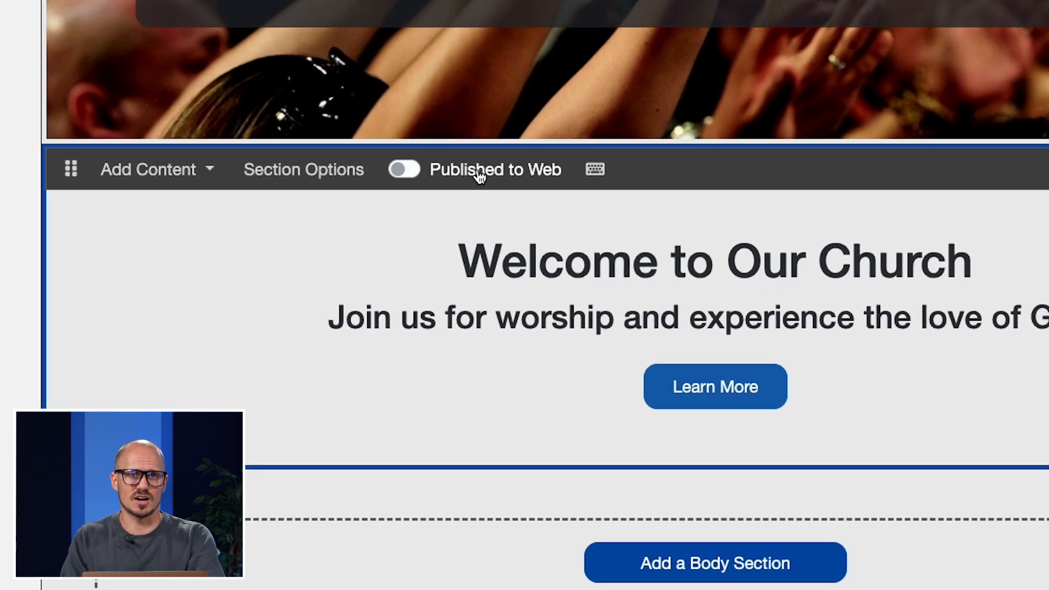
pyautogui.click(403, 171)
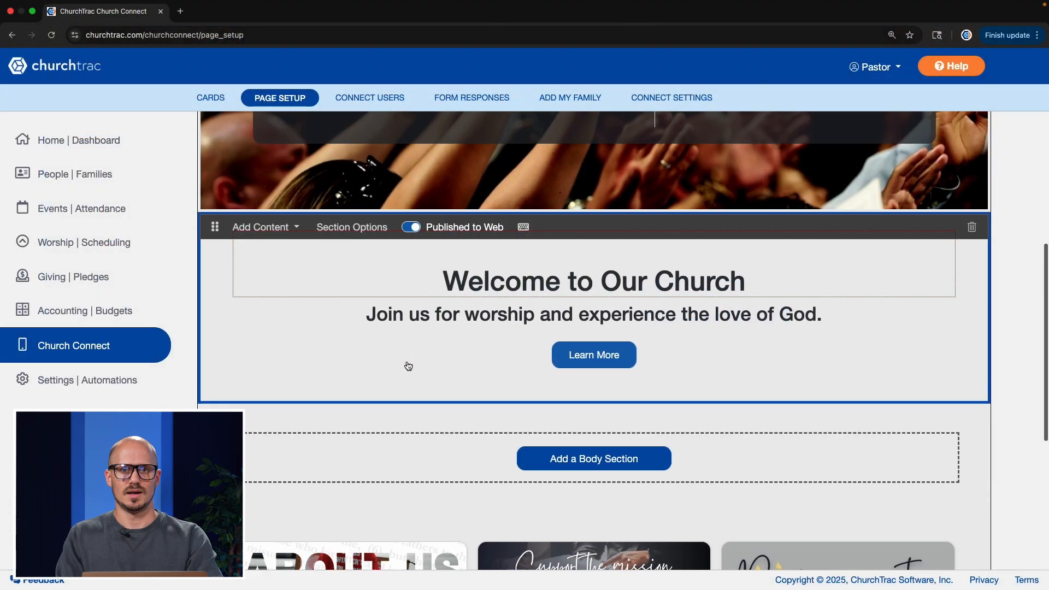
# Step: Review where further body sections can be added around the cards, and open the live home page at examplechurch2.churchtrac.com
pyautogui.scroll(-3, 405, 365)
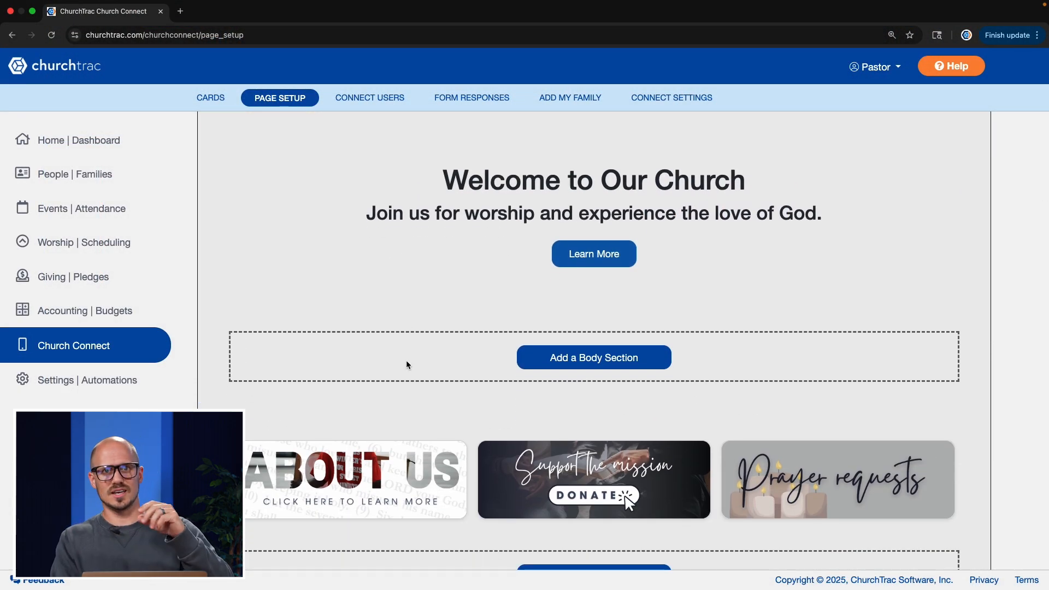
pyautogui.scroll(-1, 407, 362)
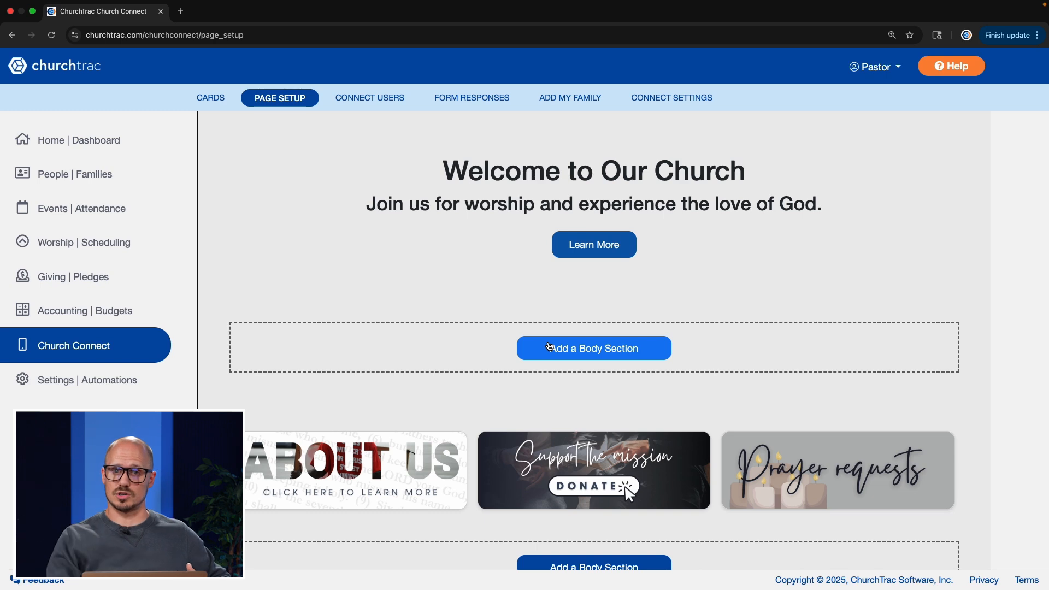
pyautogui.scroll(-5, 549, 345)
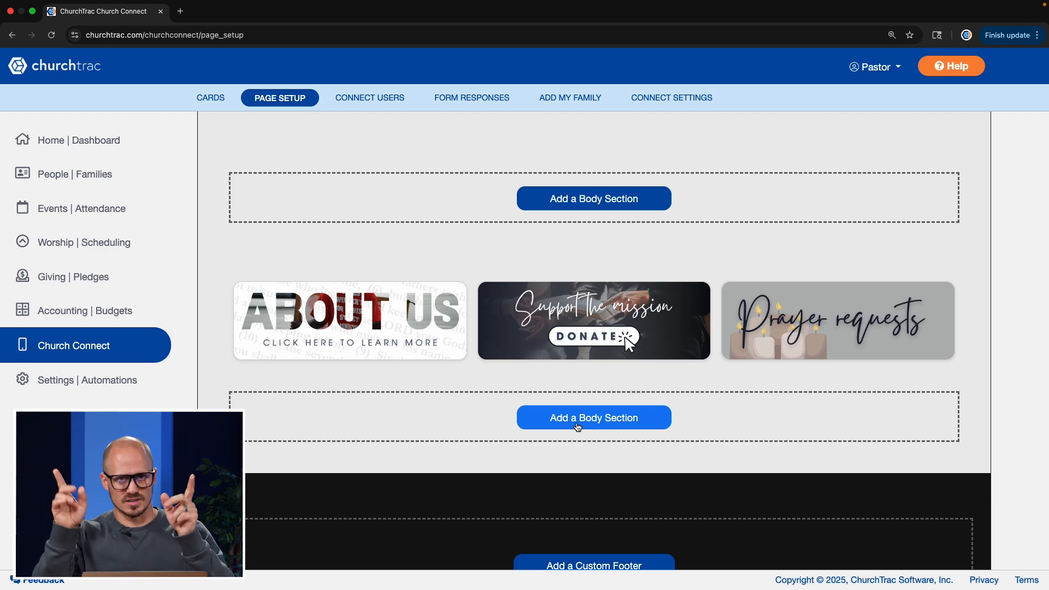
pyautogui.scroll(8, 525, 414)
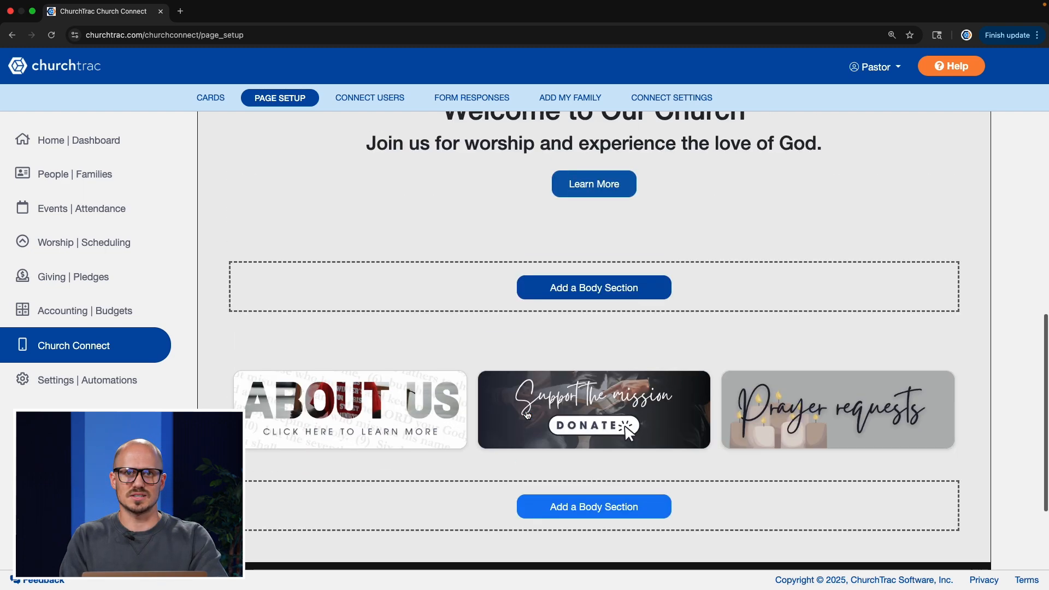
pyautogui.scroll(4, 526, 413)
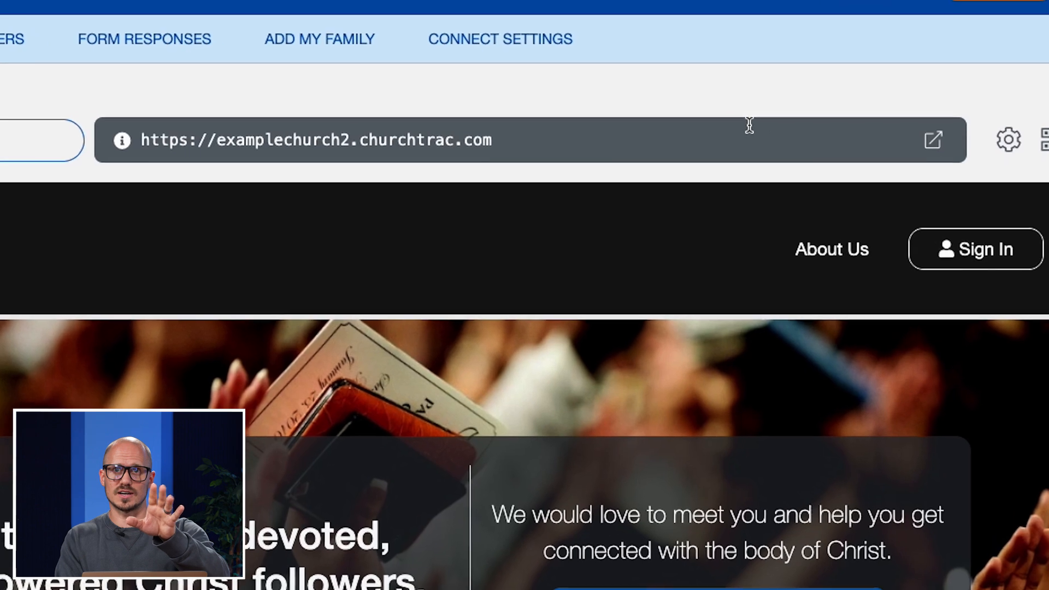
pyautogui.click(934, 140)
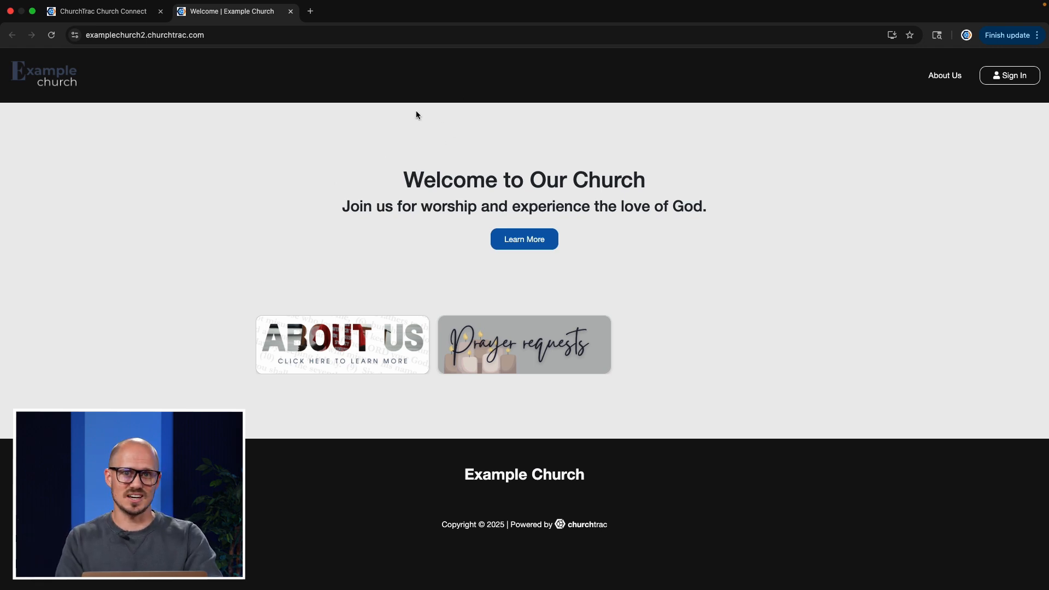
# Step: Return to the page setup, publish the hero section to the web, and reload the live home page
pyautogui.click(120, 16)
pyautogui.moveTo(383, 273)
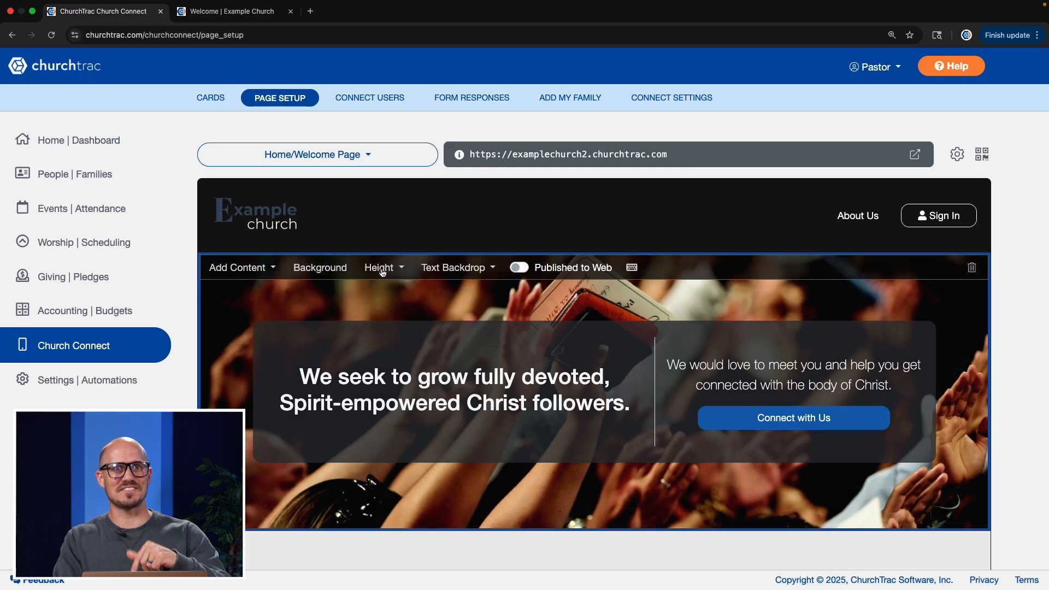
pyautogui.click(546, 270)
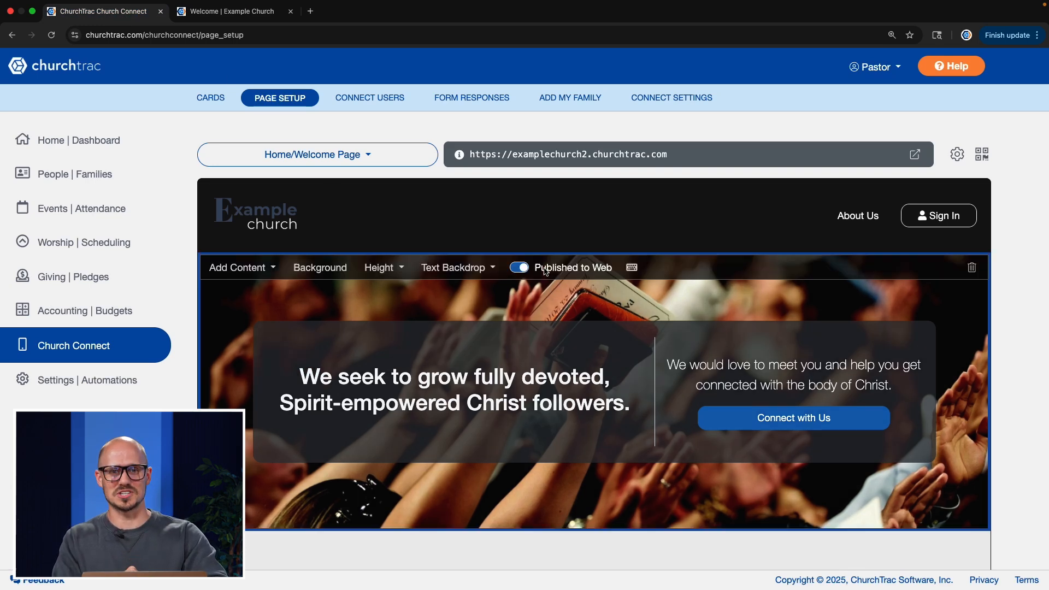
pyautogui.click(214, 6)
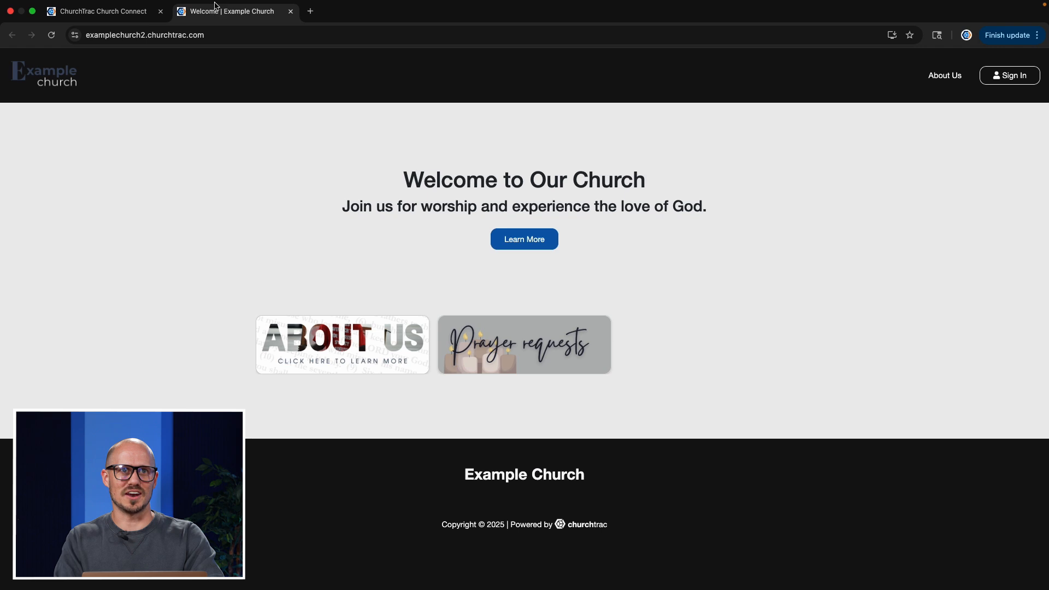
pyautogui.click(51, 35)
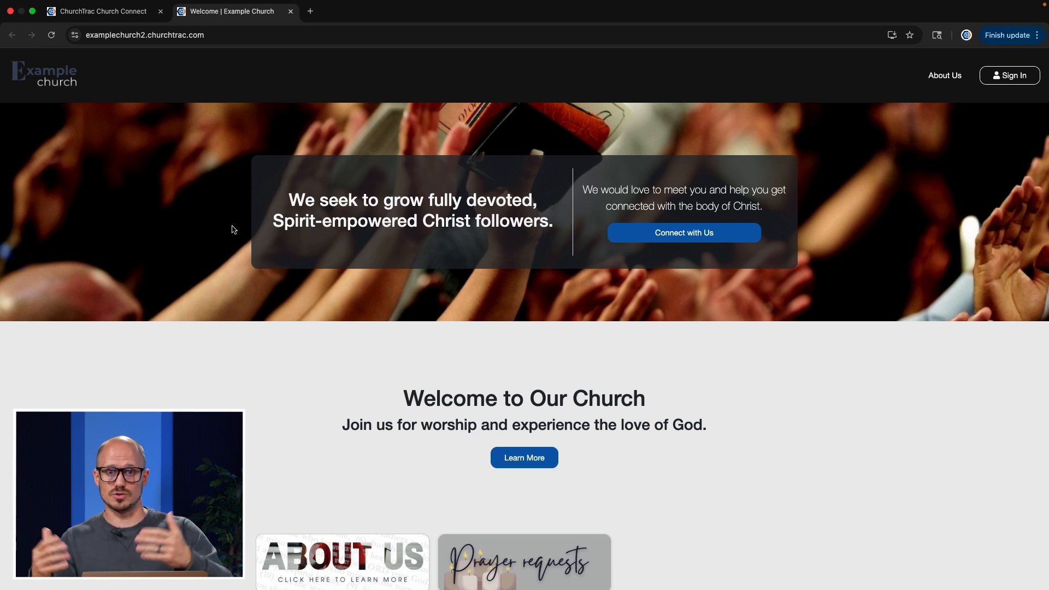
# Step: Back in the page setup, switch Use Custom Footer off and on again, and add a custom footer to the home page
pyautogui.click(100, 12)
pyautogui.scroll(-5, 349, 281)
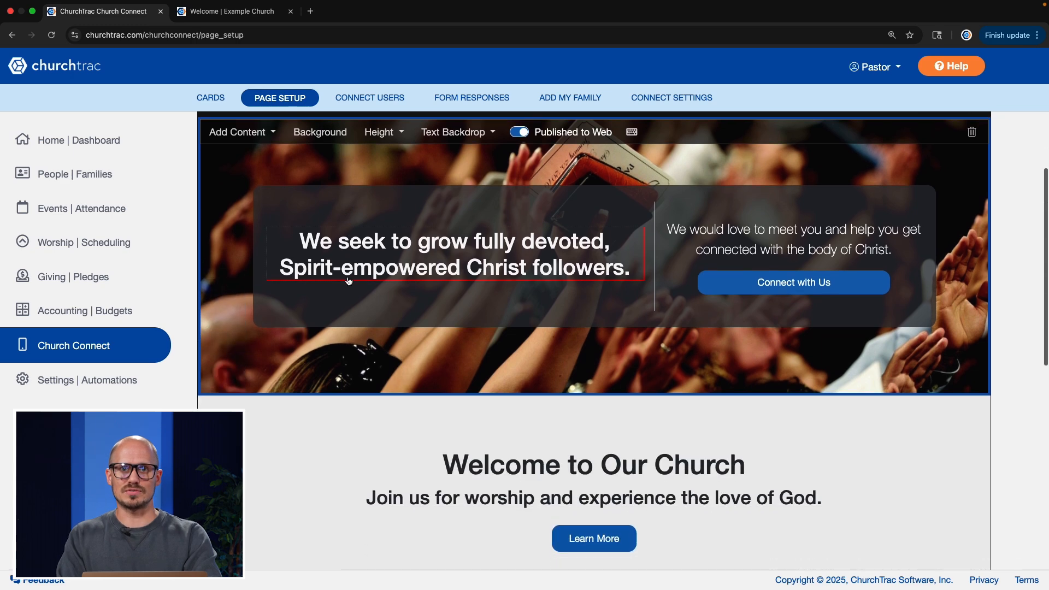
pyautogui.scroll(-4, 349, 281)
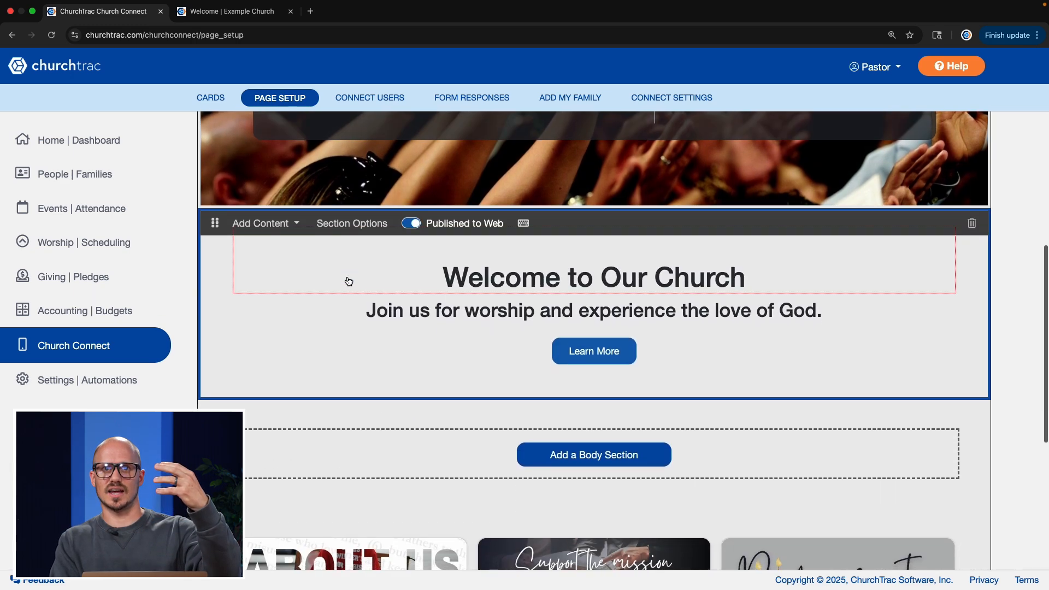
pyautogui.scroll(-8, 348, 281)
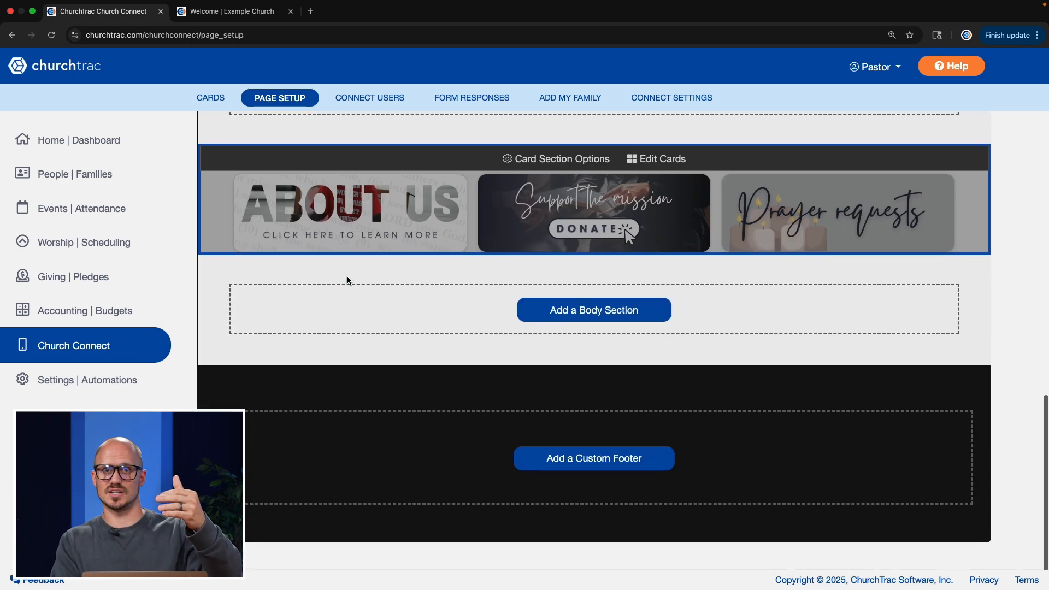
pyautogui.moveTo(347, 277)
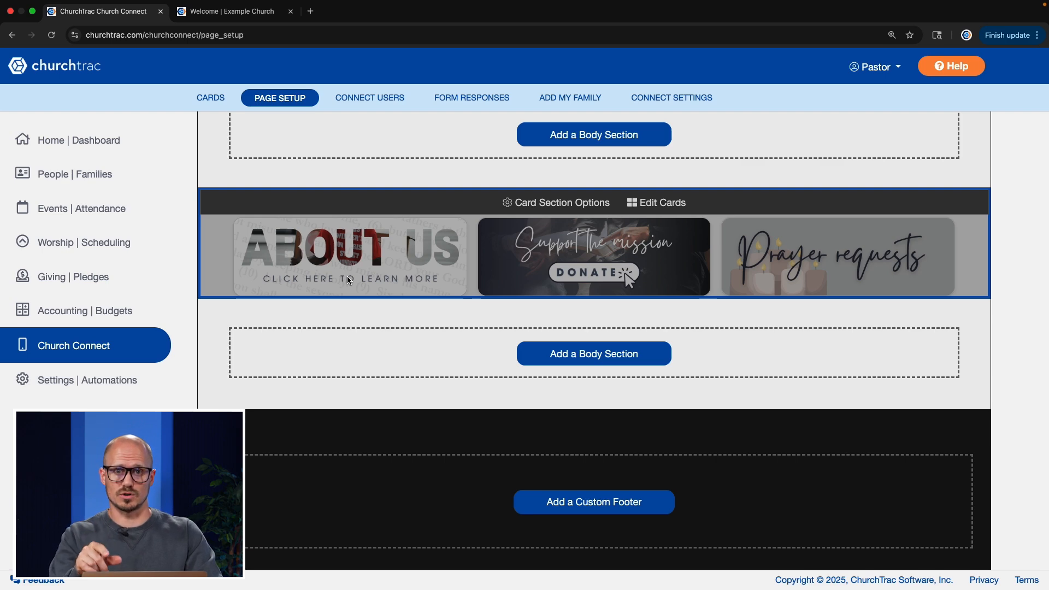
pyautogui.scroll(-1, 346, 276)
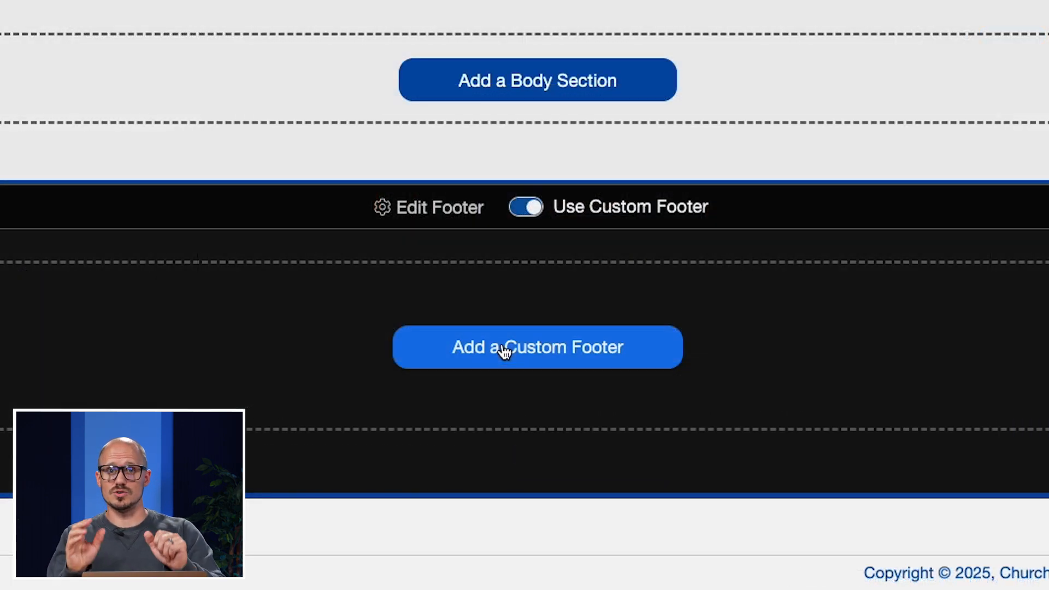
pyautogui.click(524, 206)
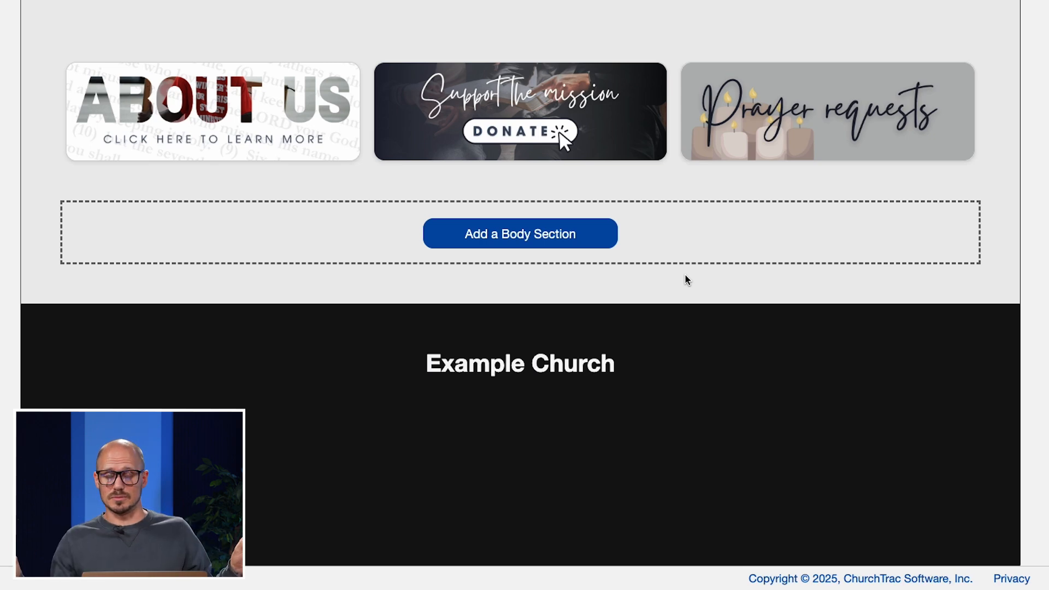
pyautogui.moveTo(550, 393)
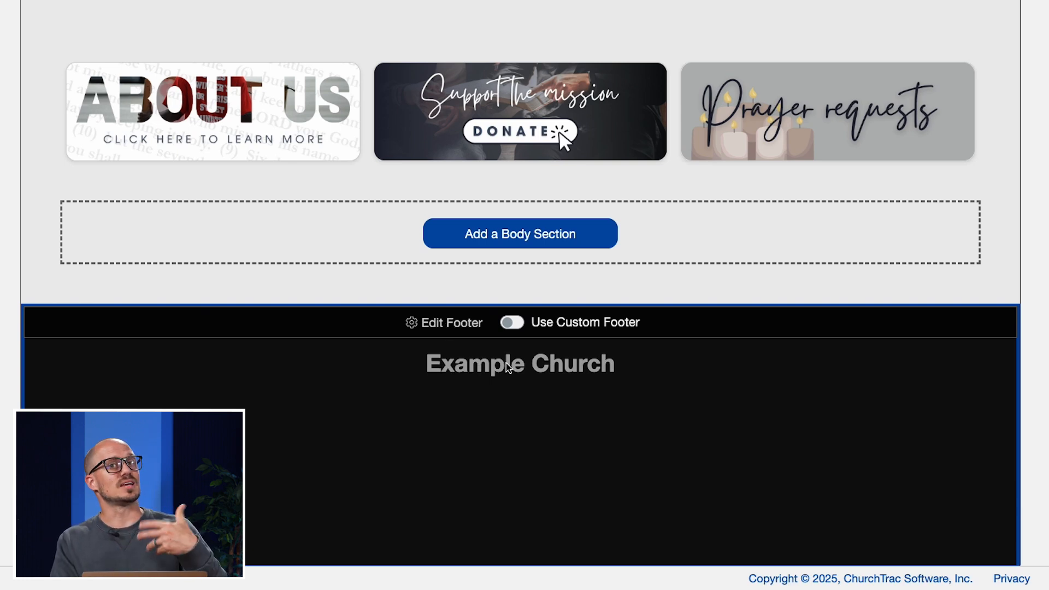
pyautogui.click(509, 325)
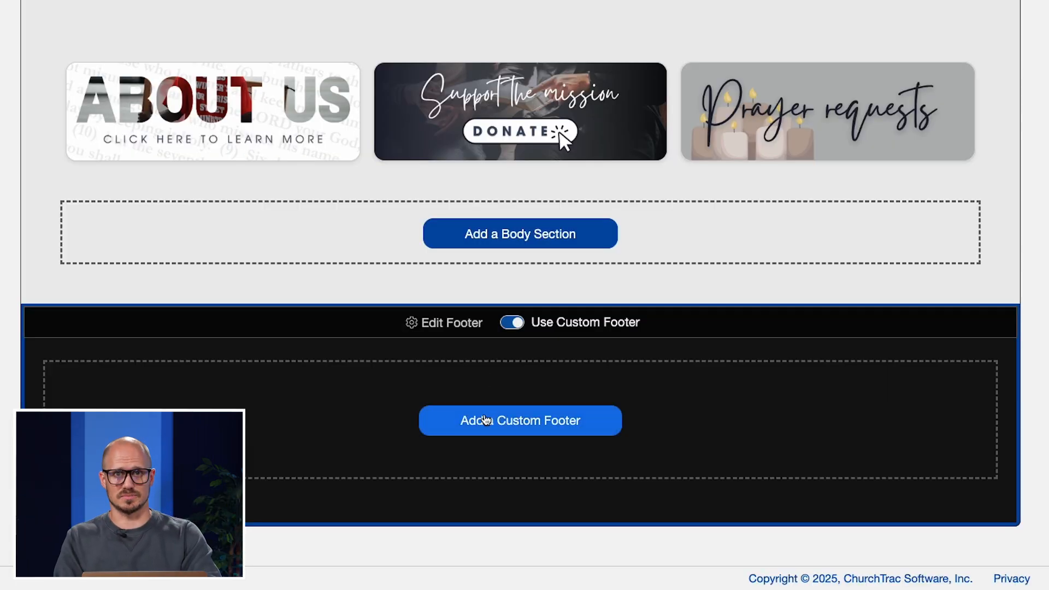
pyautogui.click(471, 426)
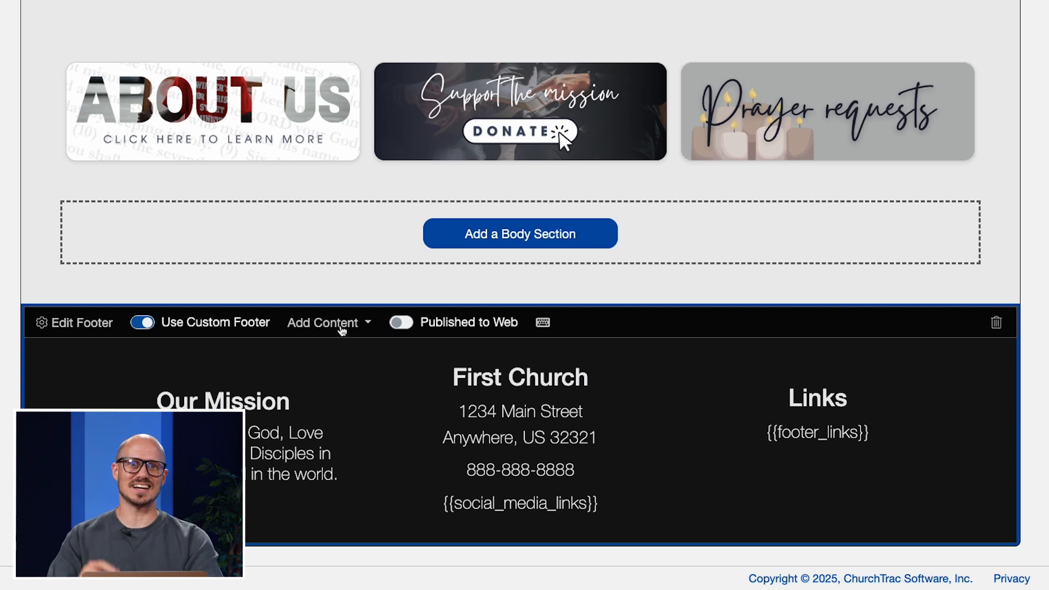
# Step: Replace the custom footer's content with the footer template that has a map, the church's address and contact block, and footer links
pyautogui.click(340, 325)
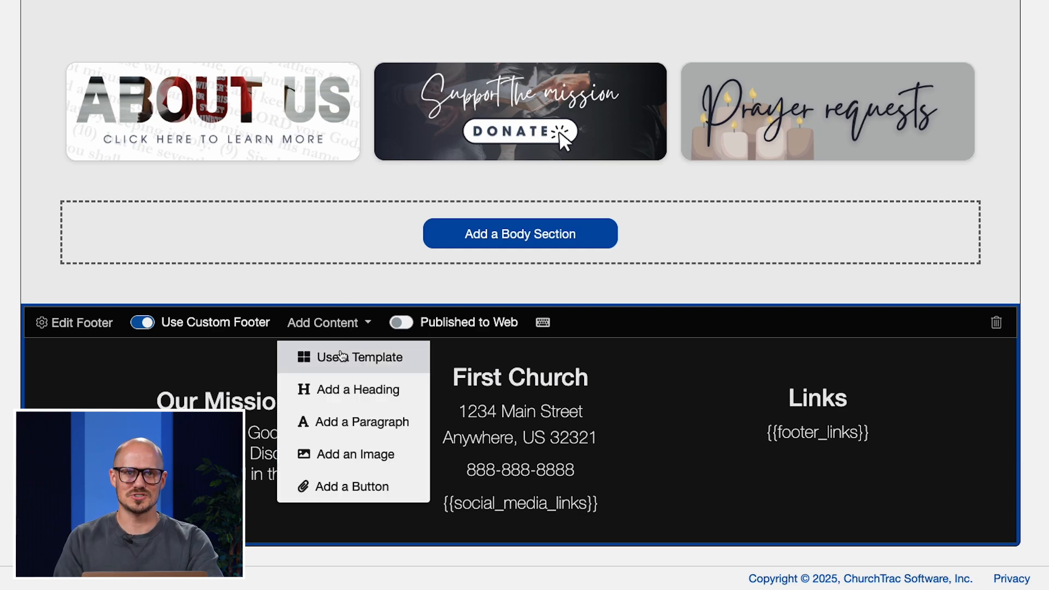
pyautogui.click(340, 356)
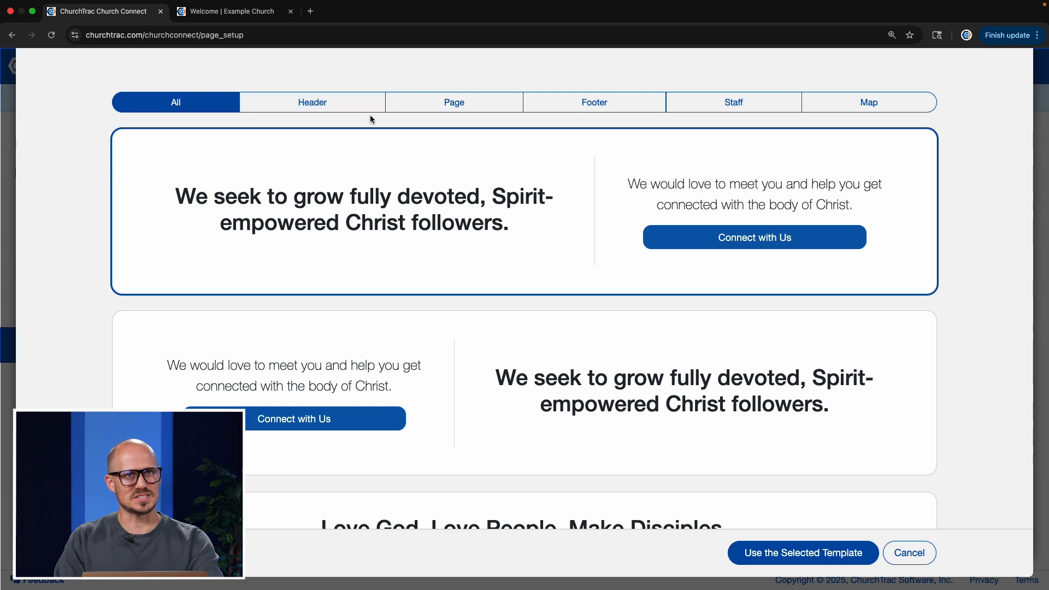
pyautogui.click(568, 105)
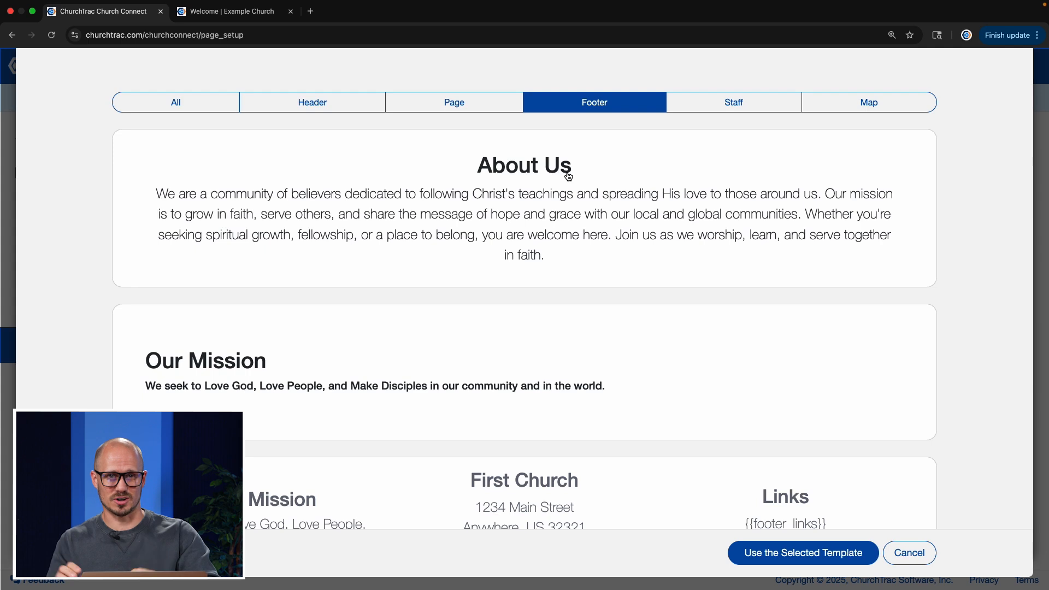
pyautogui.scroll(-5, 568, 176)
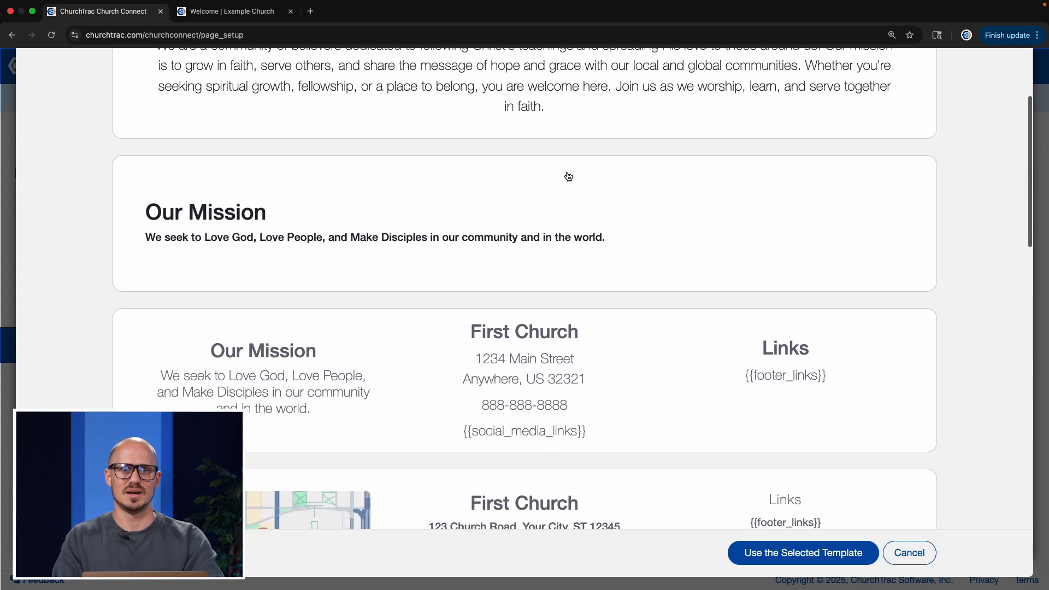
pyautogui.scroll(-3, 568, 176)
pyautogui.click(652, 233)
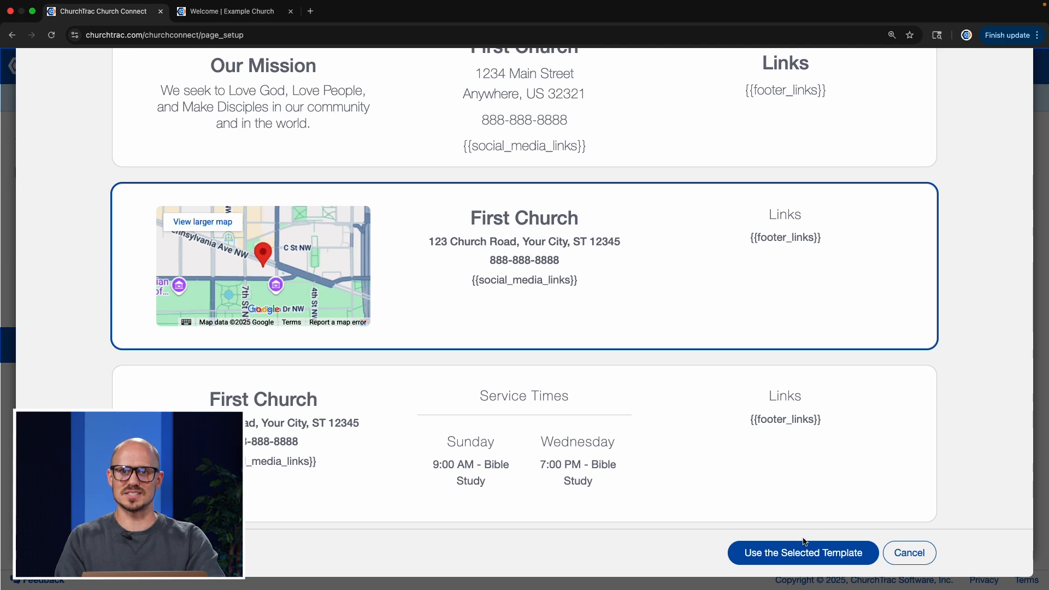
pyautogui.click(793, 554)
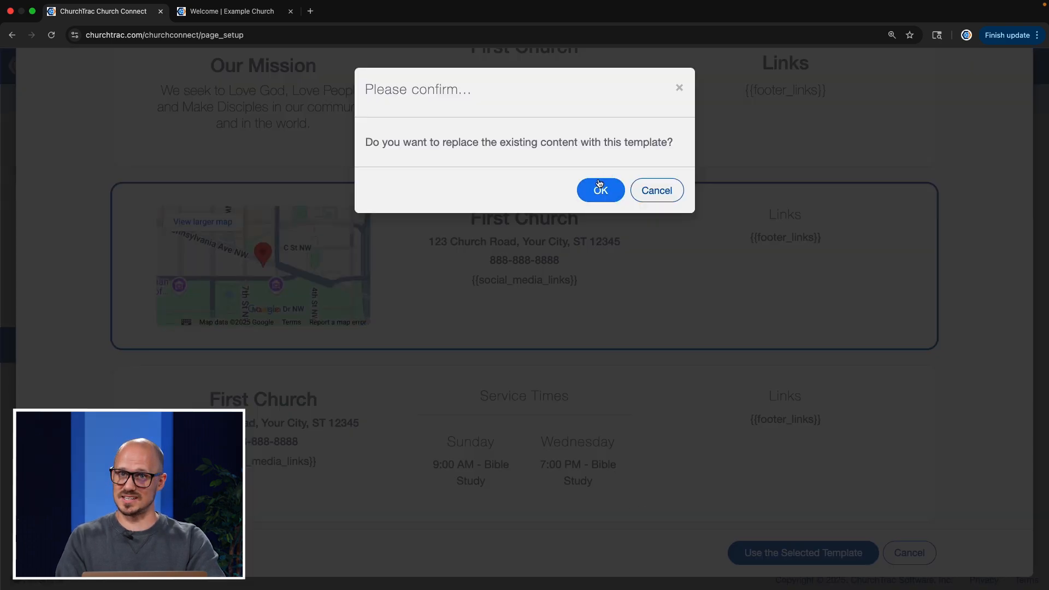
pyautogui.click(596, 189)
# Step: Check how the footer's First Church heading and street address are edited, leaving both without changes
pyautogui.click(543, 425)
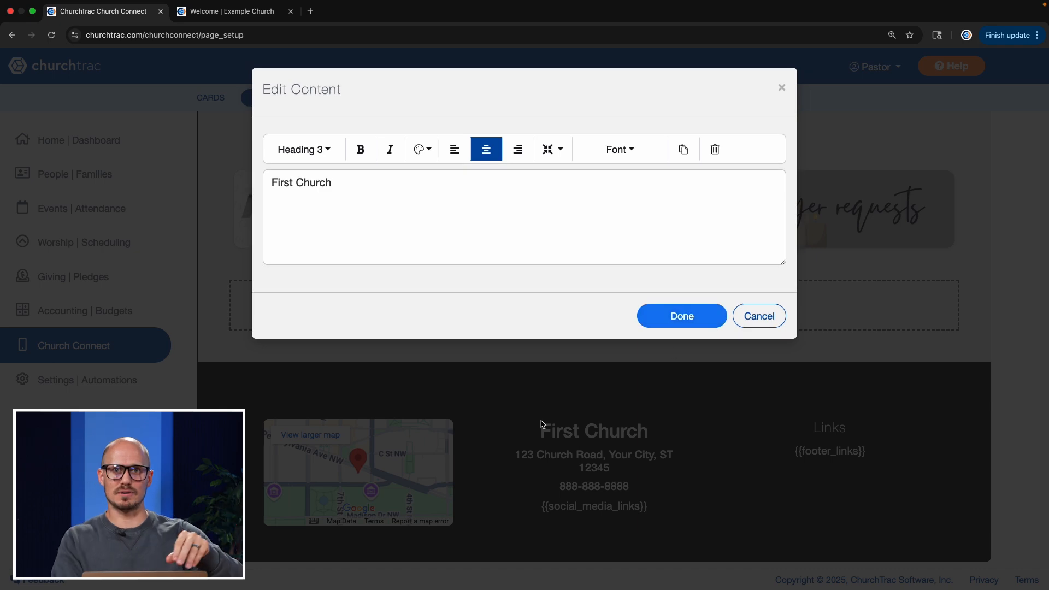
pyautogui.click(760, 306)
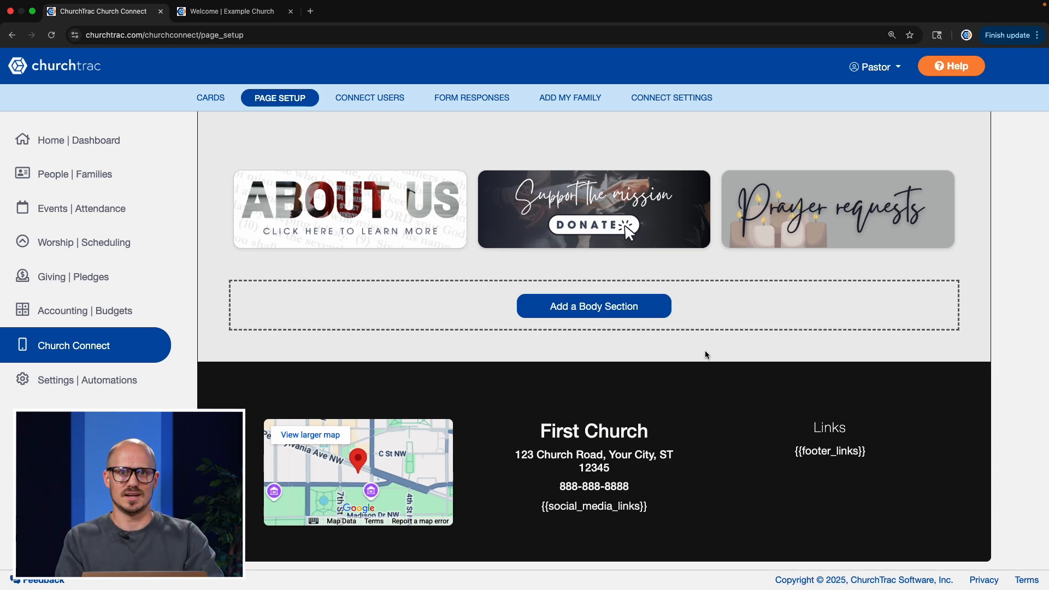
pyautogui.moveTo(669, 371)
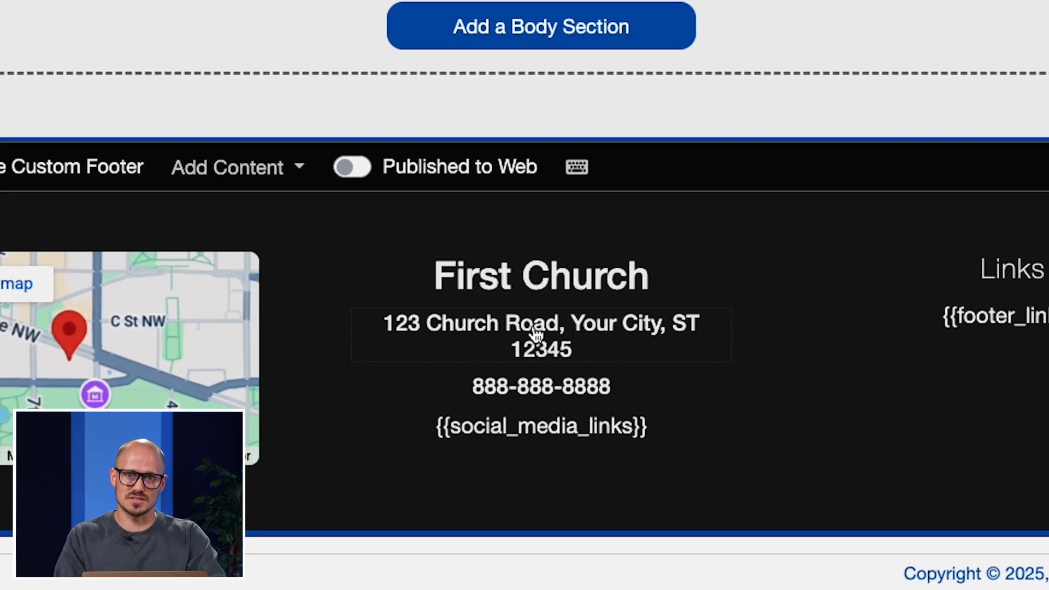
pyautogui.click(524, 333)
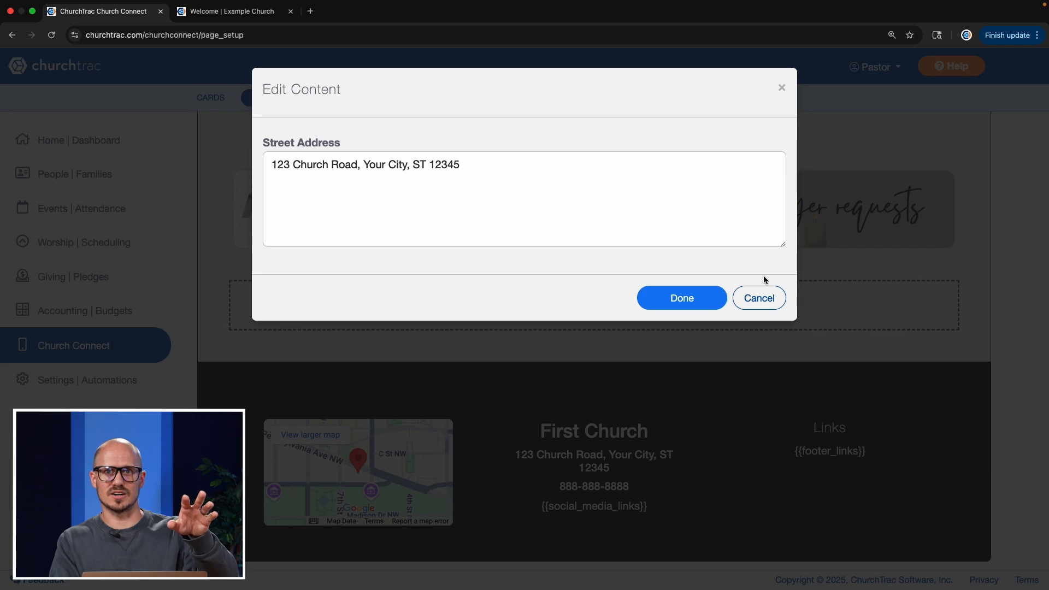
pyautogui.click(757, 297)
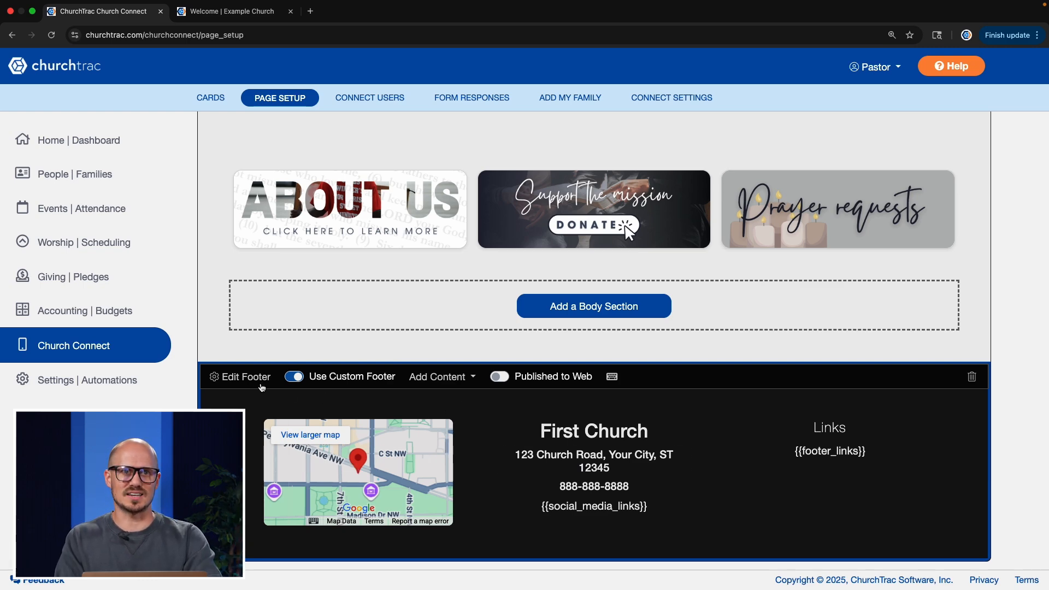
# Step: Open the footer settings and review the general options for background color, text color, church address, phone and email
pyautogui.click(241, 377)
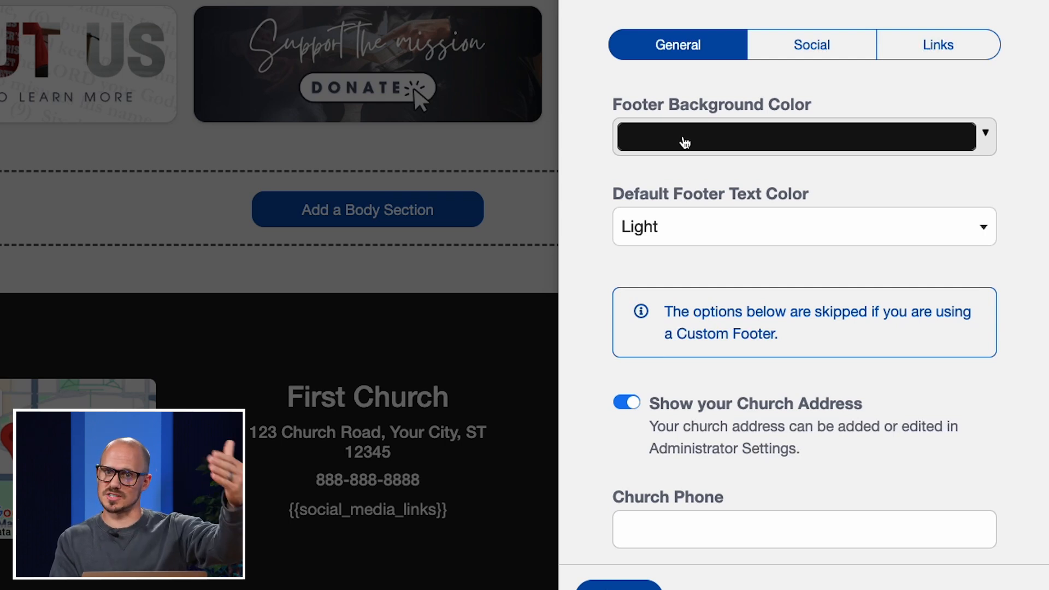
pyautogui.scroll(-2, 771, 212)
pyautogui.scroll(-3, 771, 212)
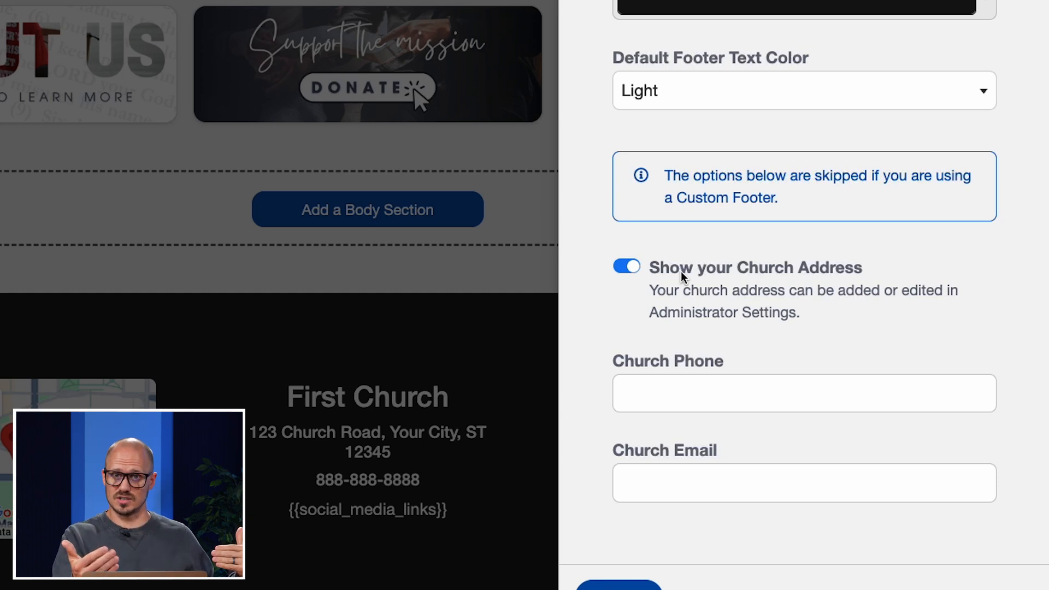
pyautogui.scroll(-2, 680, 271)
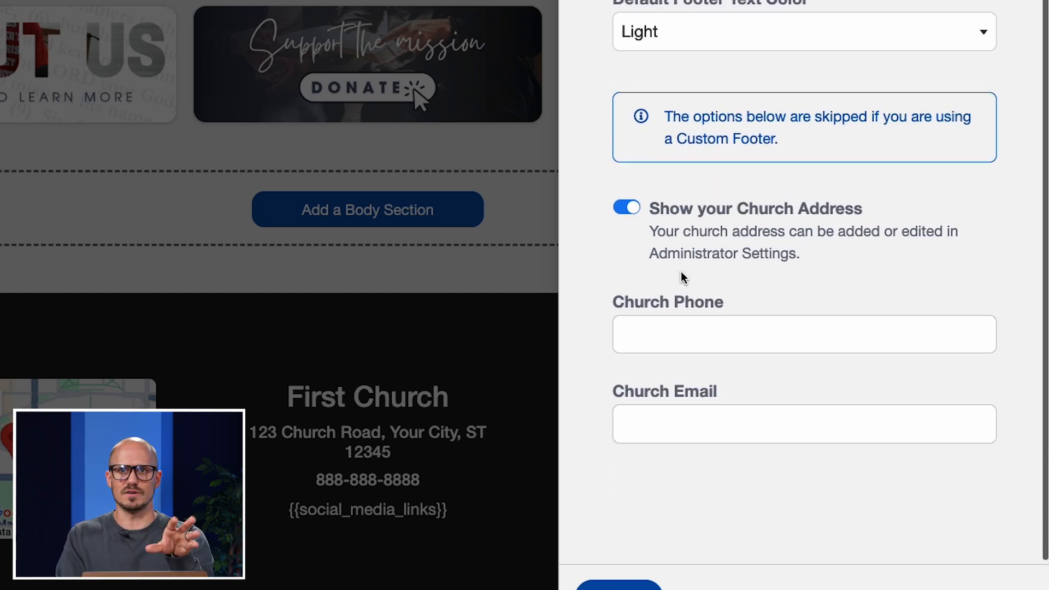
pyautogui.scroll(6, 681, 271)
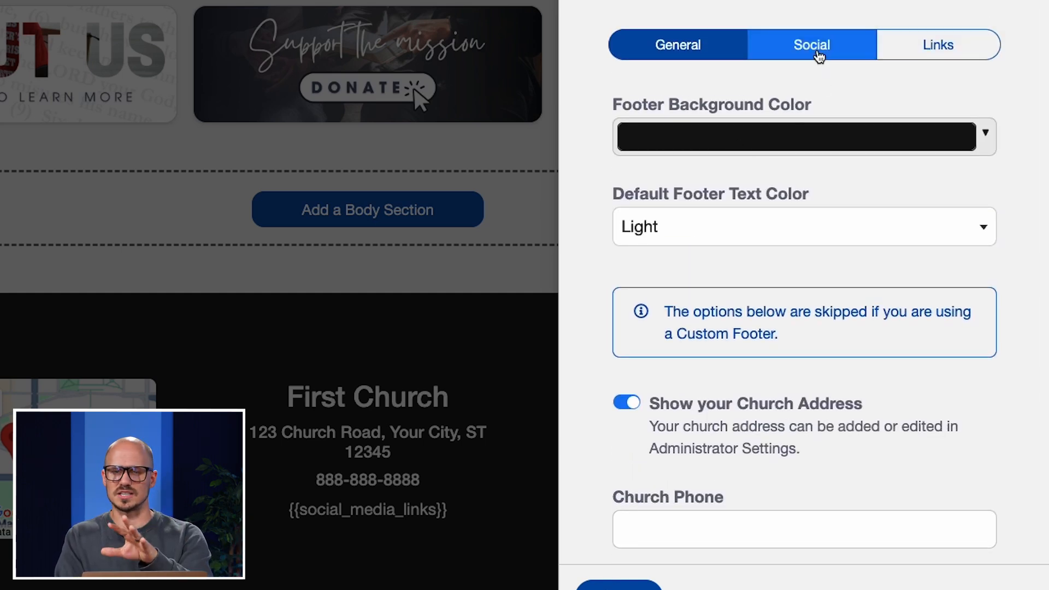
# Step: Turn on Show App Store Buttons in the footer's social settings, check the footer links options, and save the footer settings
pyautogui.click(818, 54)
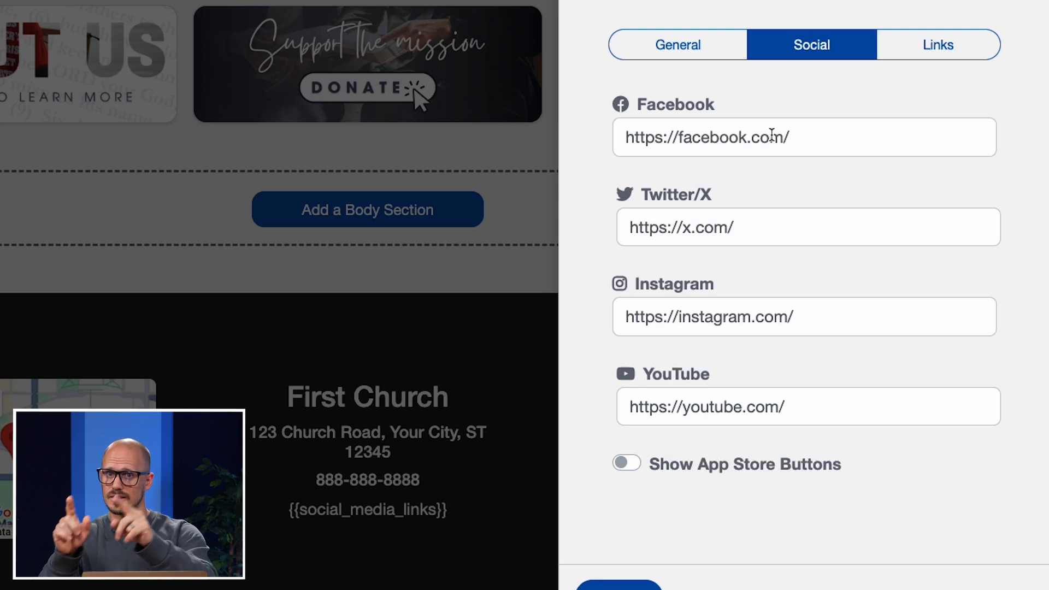
pyautogui.scroll(-2, 772, 135)
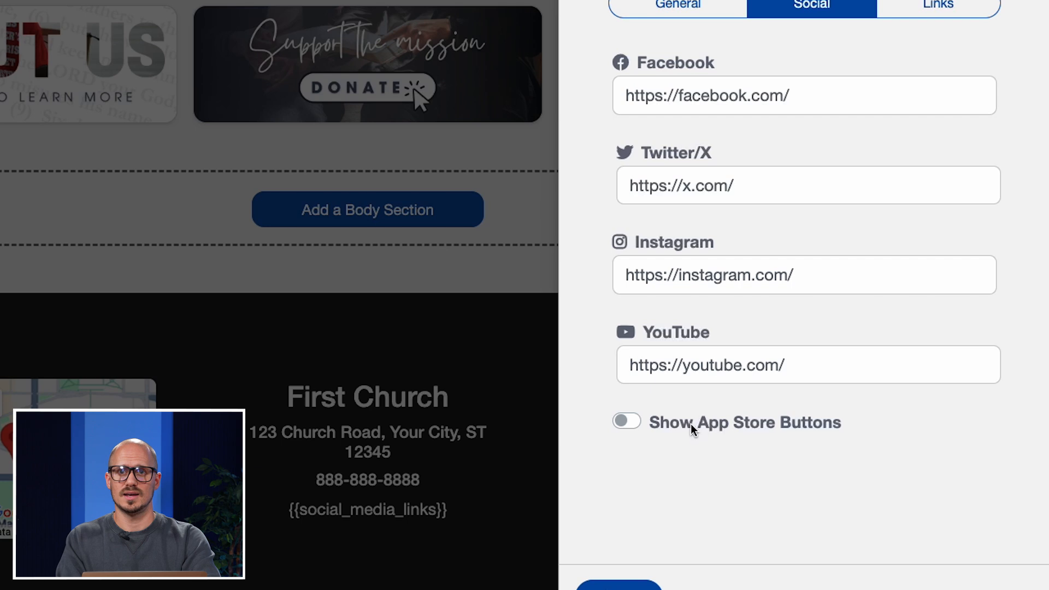
pyautogui.click(629, 422)
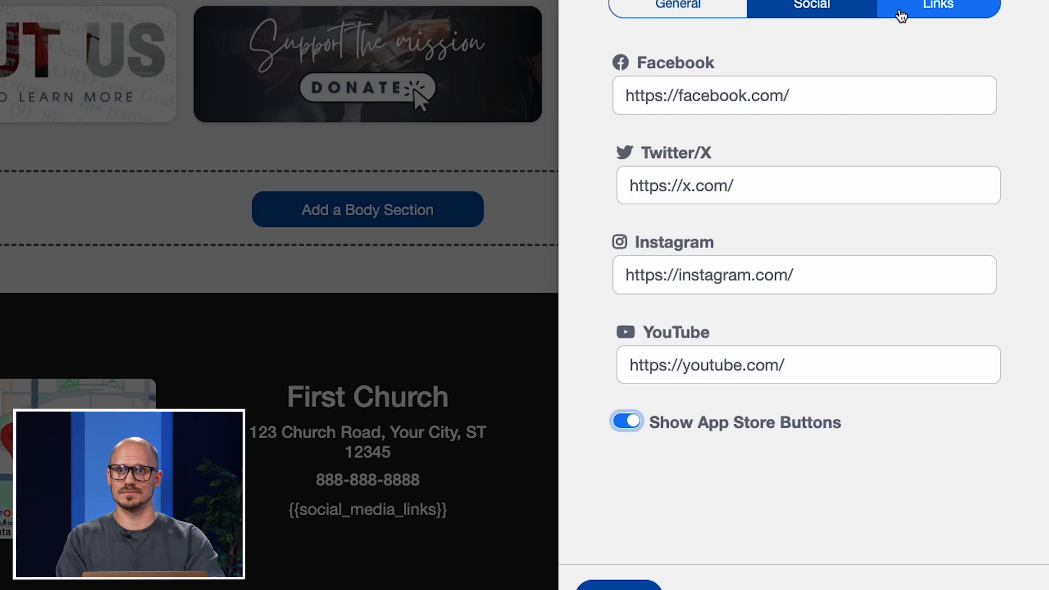
pyautogui.click(899, 11)
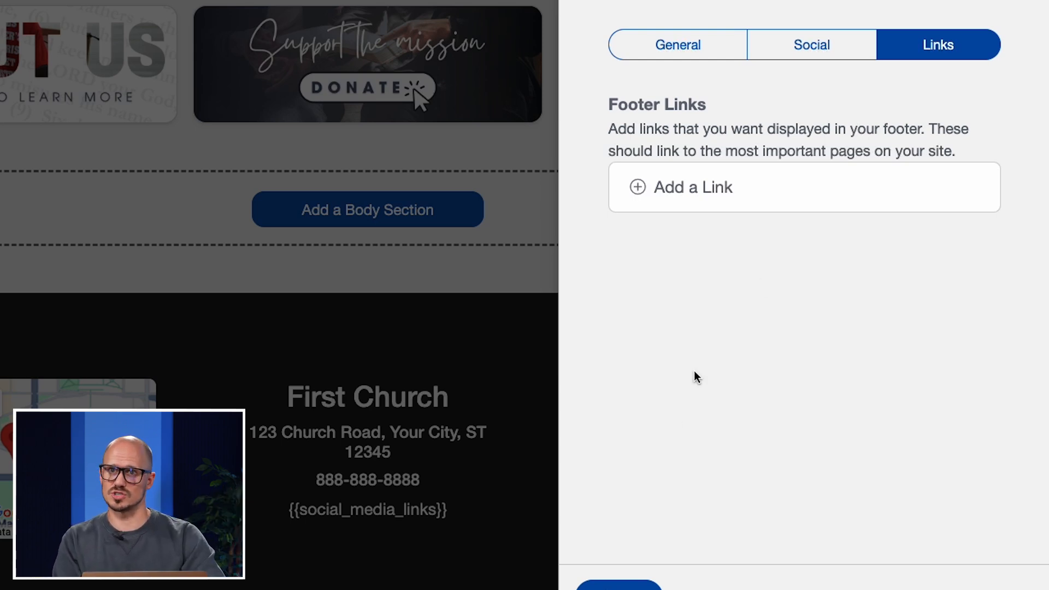
pyautogui.click(617, 583)
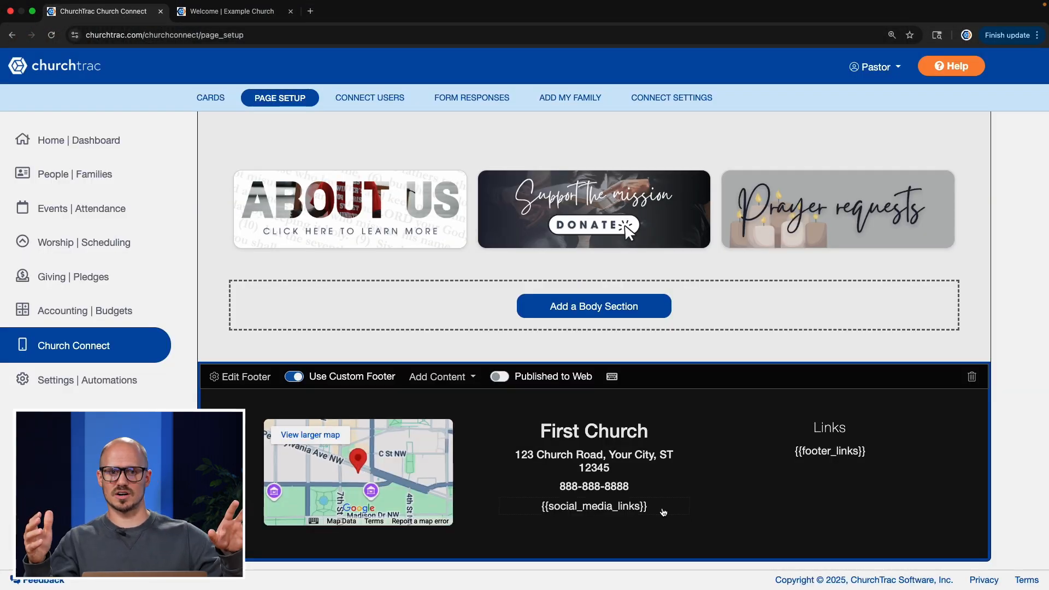
# Step: Check which pages are available to edit in the page setup, and view the Home/Welcome Page's QR code
pyautogui.scroll(10, 464, 405)
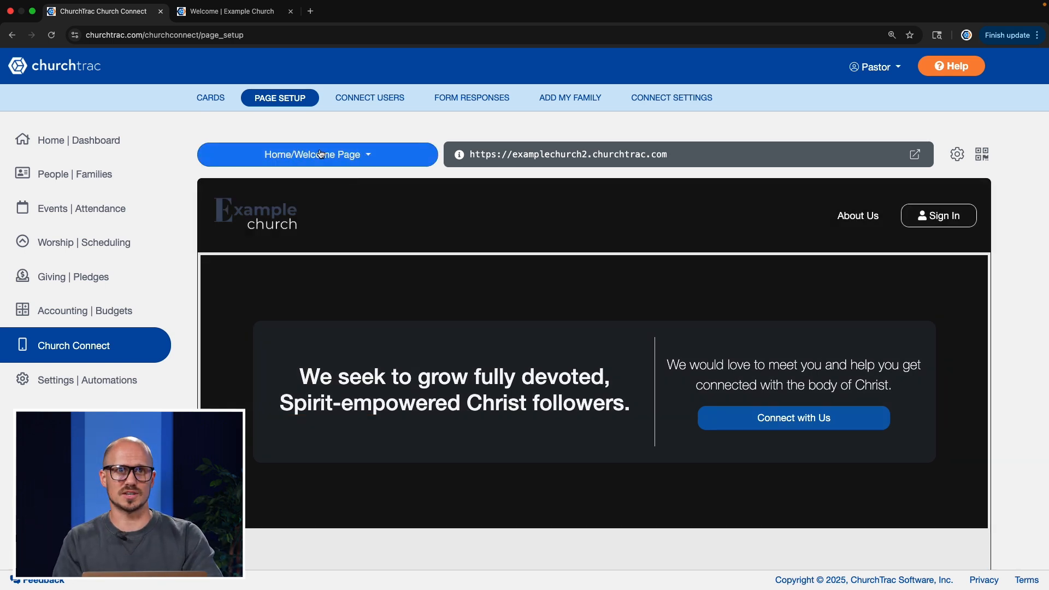
pyautogui.click(320, 155)
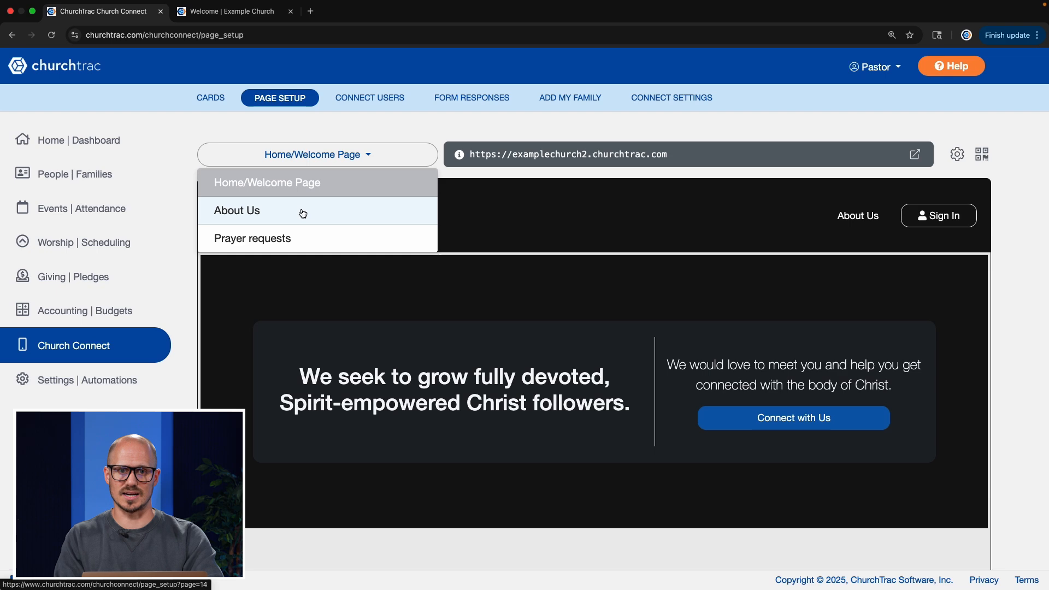
pyautogui.click(600, 129)
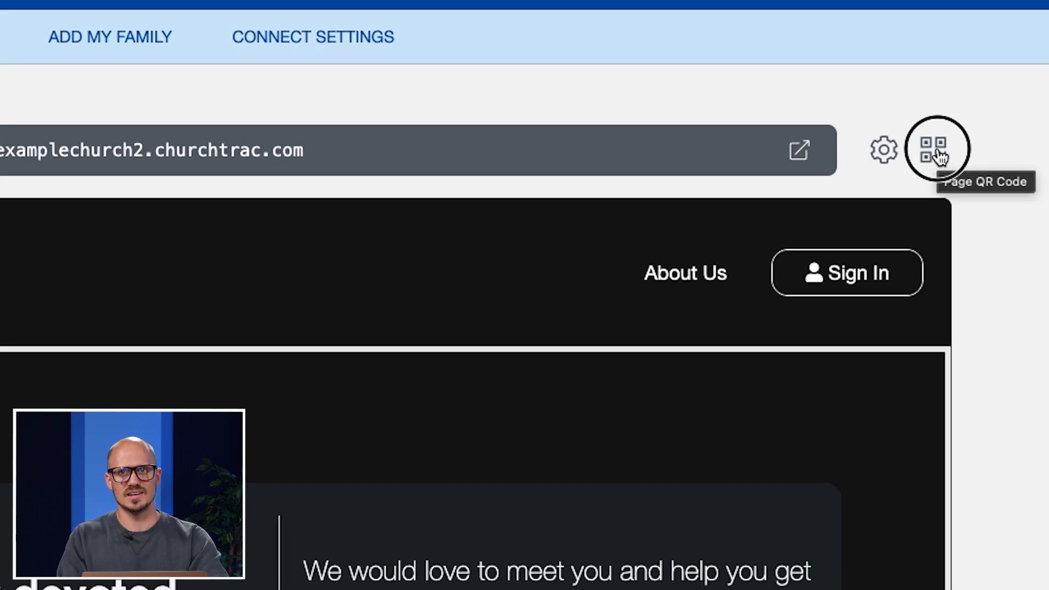
pyautogui.click(937, 155)
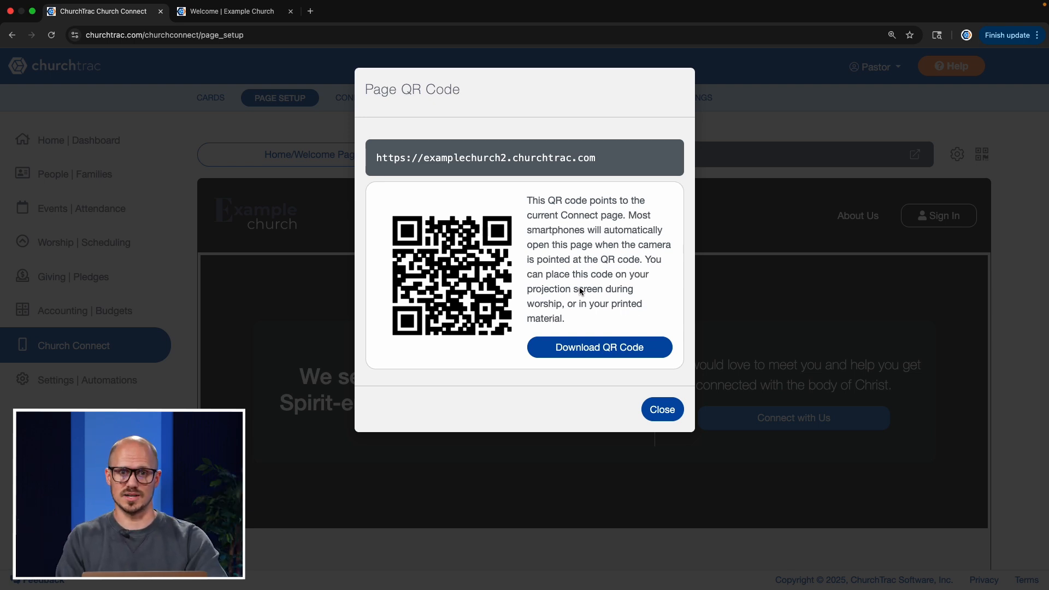
pyautogui.click(658, 412)
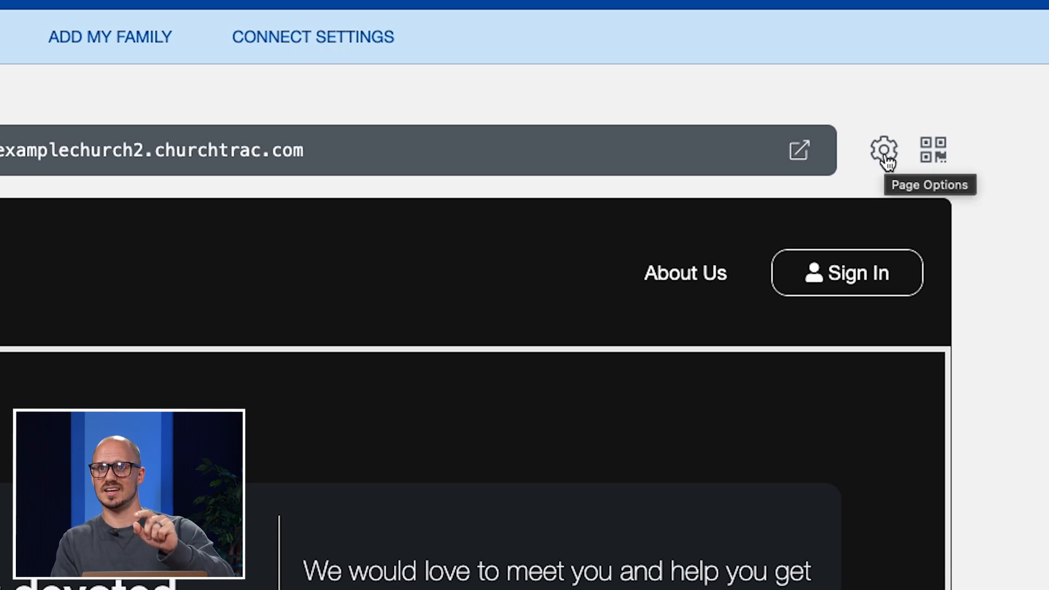
# Step: Open the Home/Welcome Page's options and place the cursor in the Page Description for search engines
pyautogui.click(884, 151)
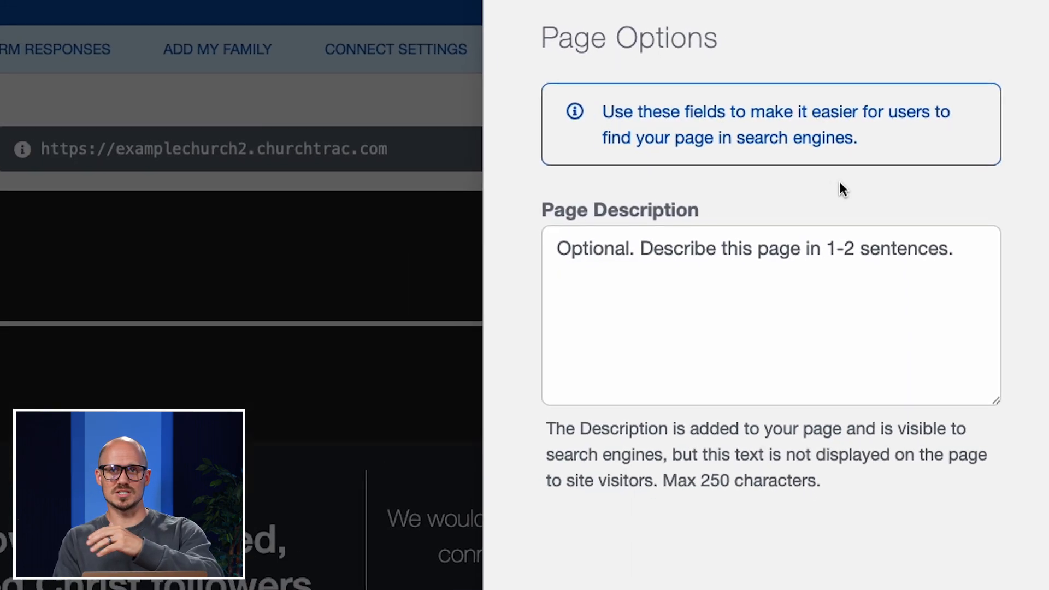
pyautogui.click(819, 282)
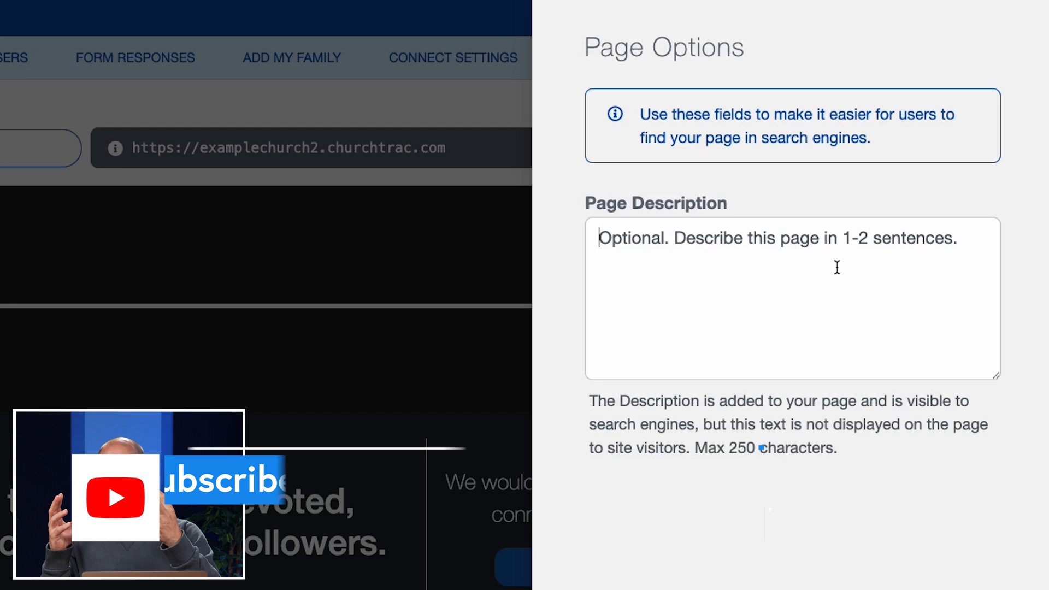